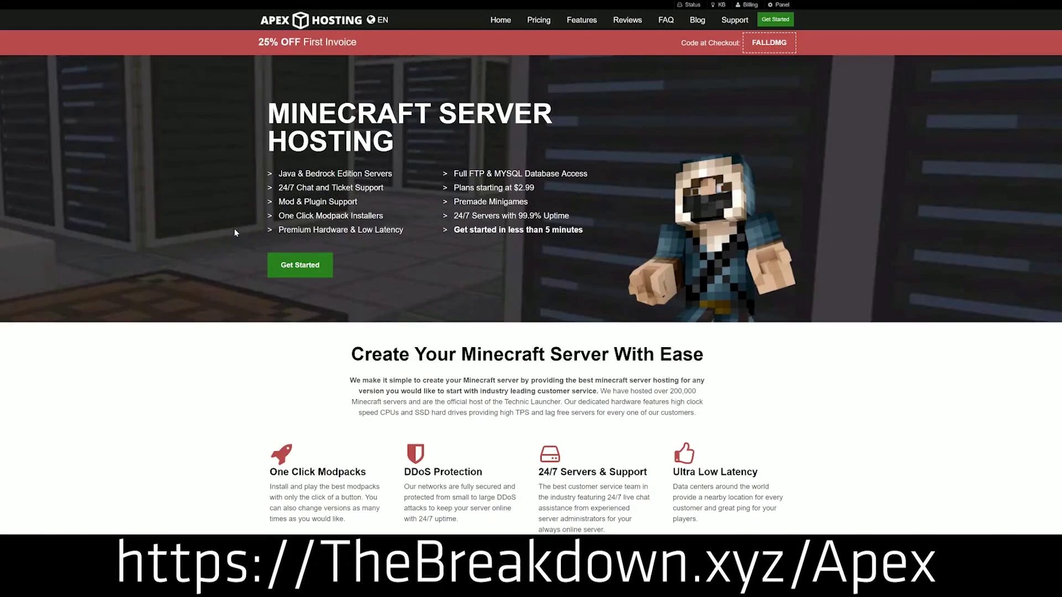
Step: Review the hosting features on the Apex Hosting page, including 24/7 Servers & Support and Automated Backups
scroll(406, 247, down, 3)
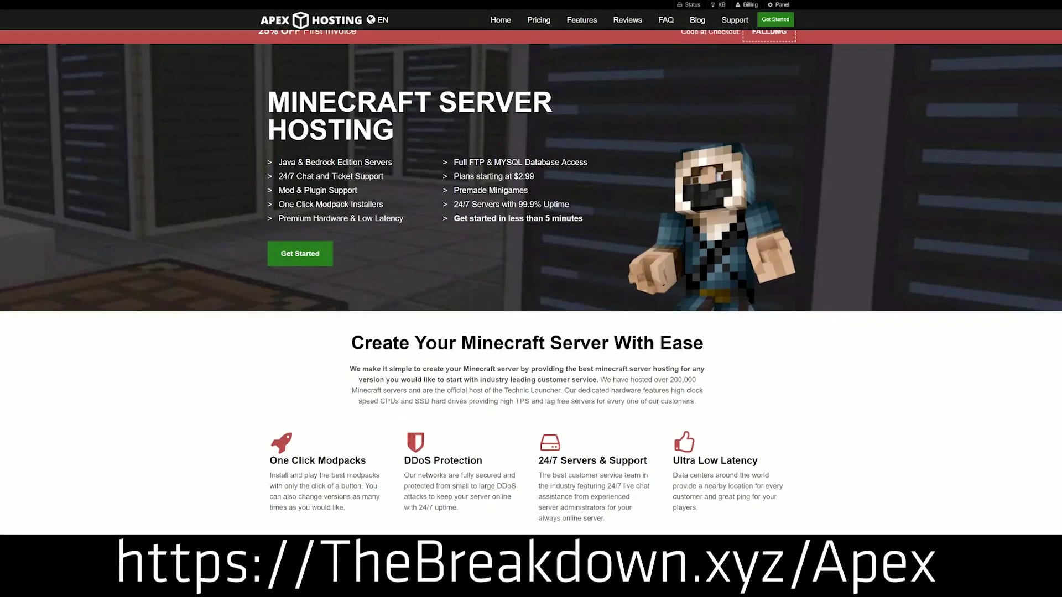
drag(271, 249, 648, 249)
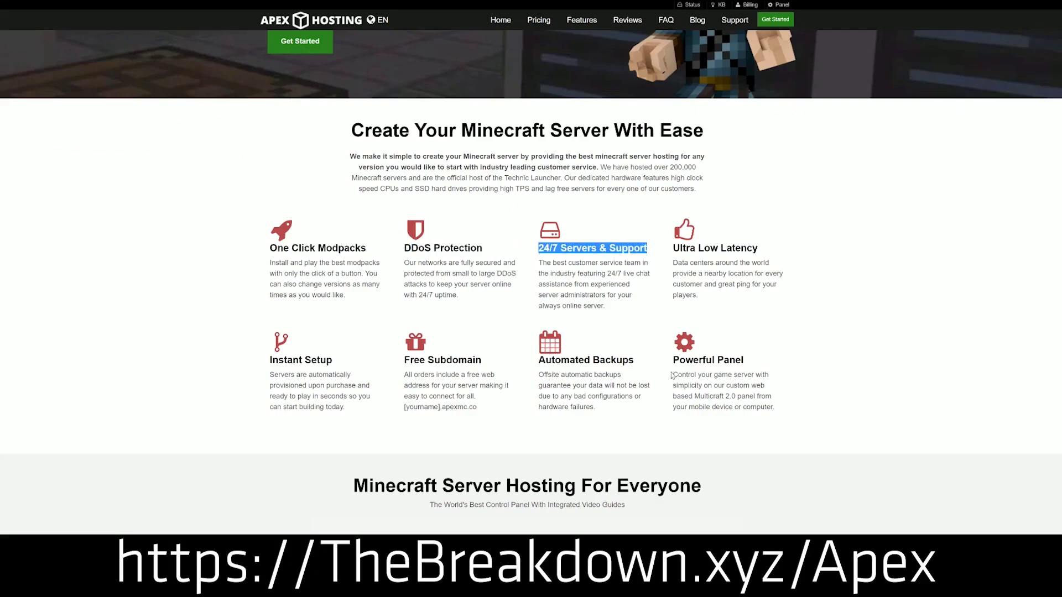
drag(537, 360, 666, 360)
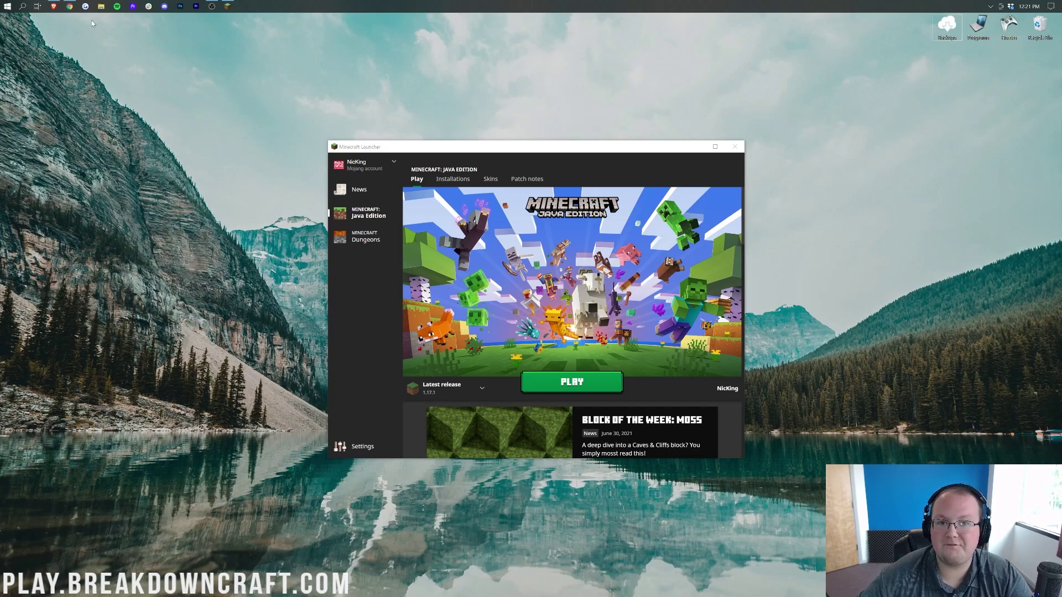
Step: Switch to Chrome and look through the guide on downloading and installing OptiFine on TheBreakdown.xyz
click(69, 6)
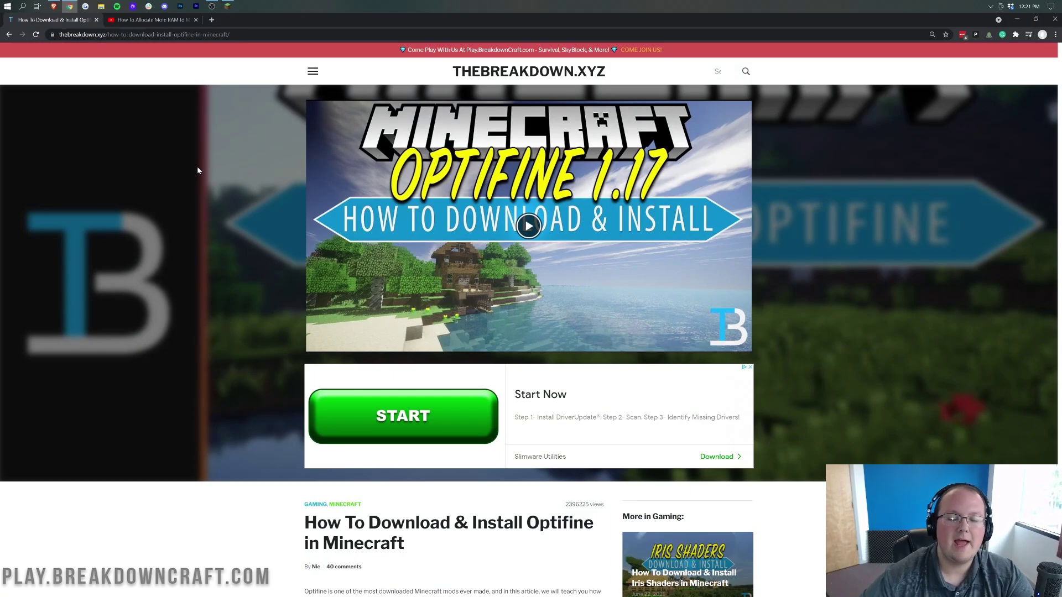
scroll(239, 227, down, 9)
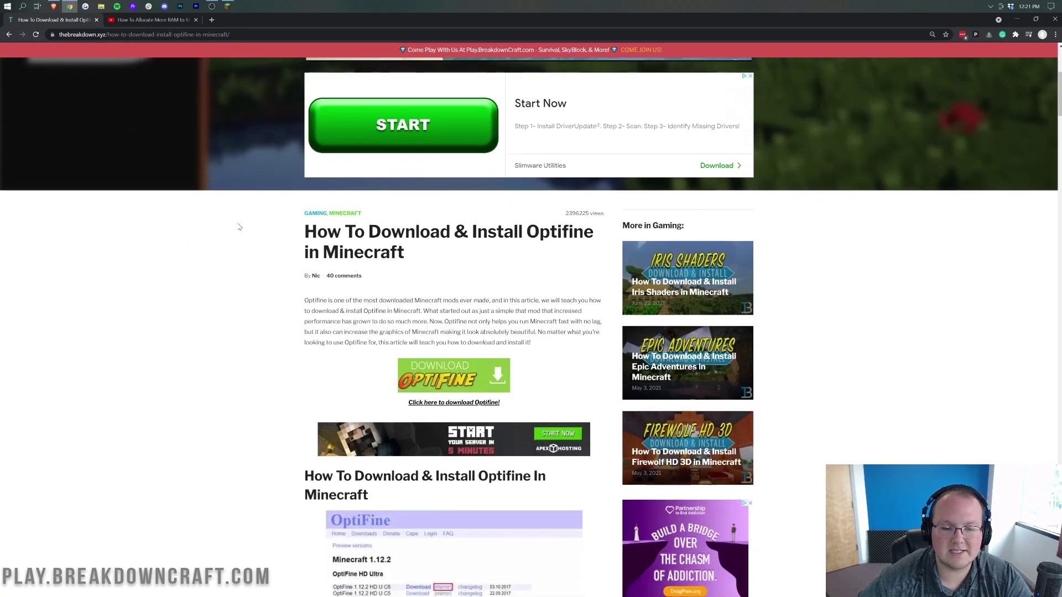
scroll(240, 228, down, 3)
scroll(239, 229, up, 12)
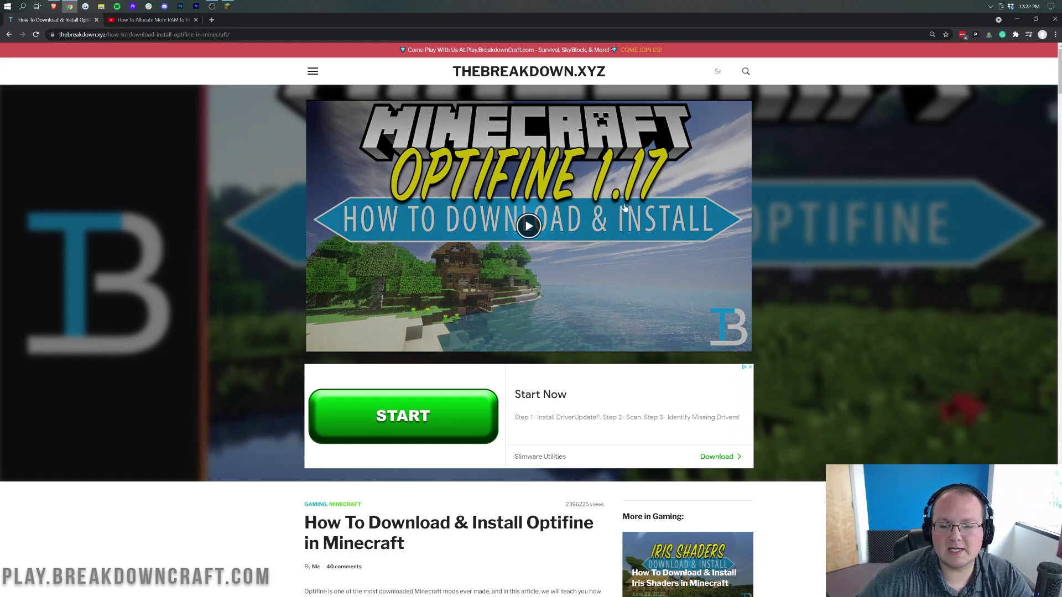
scroll(776, 196, down, 10)
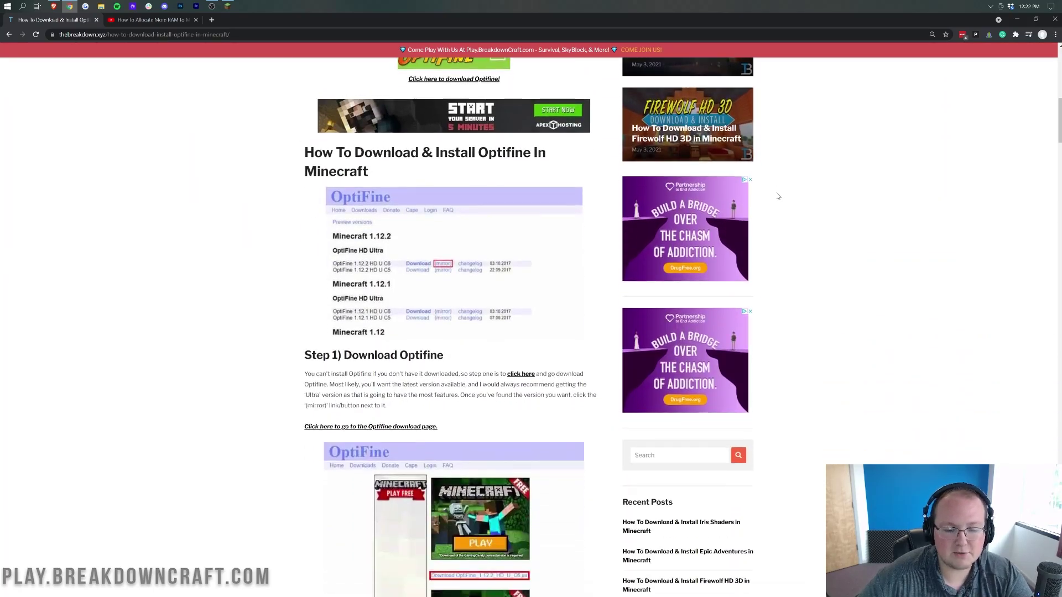
scroll(778, 196, down, 20)
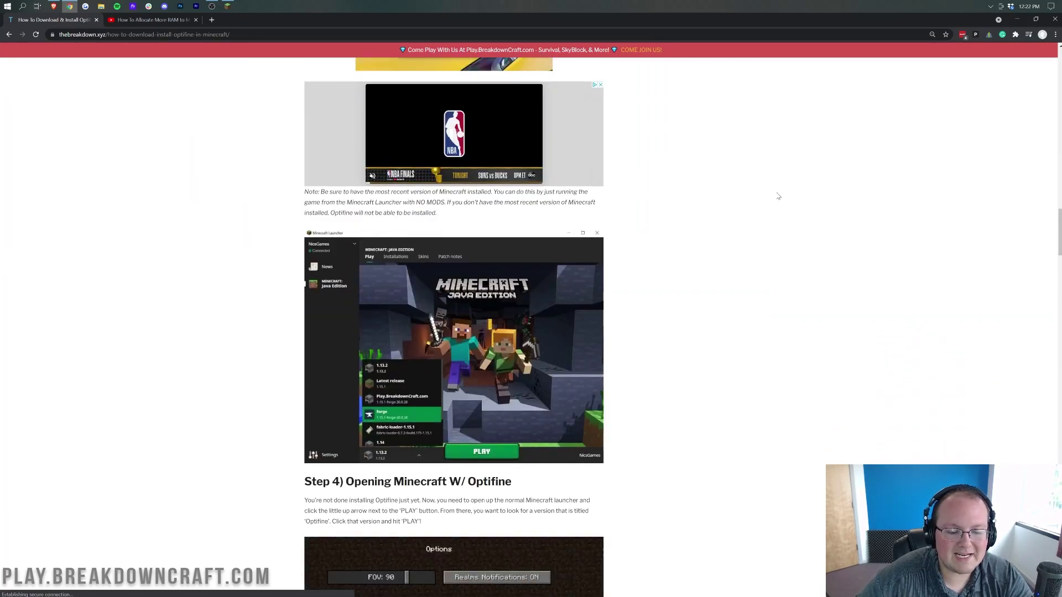
scroll(778, 196, down, 15)
scroll(777, 196, up, 20)
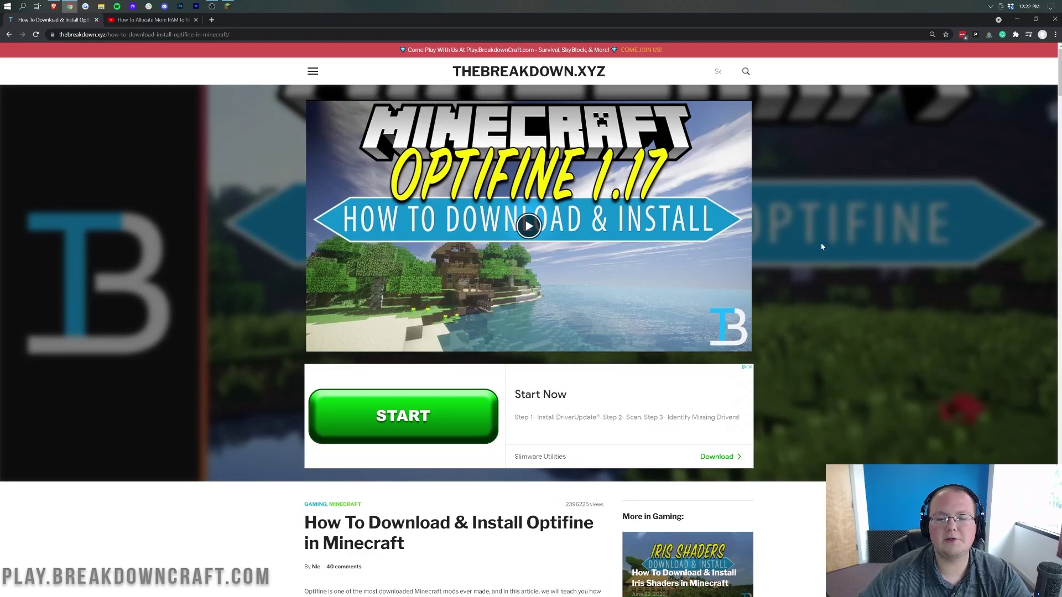
Step: Return to the Minecraft Launcher and open the OptiFine installation for editing
click(1017, 19)
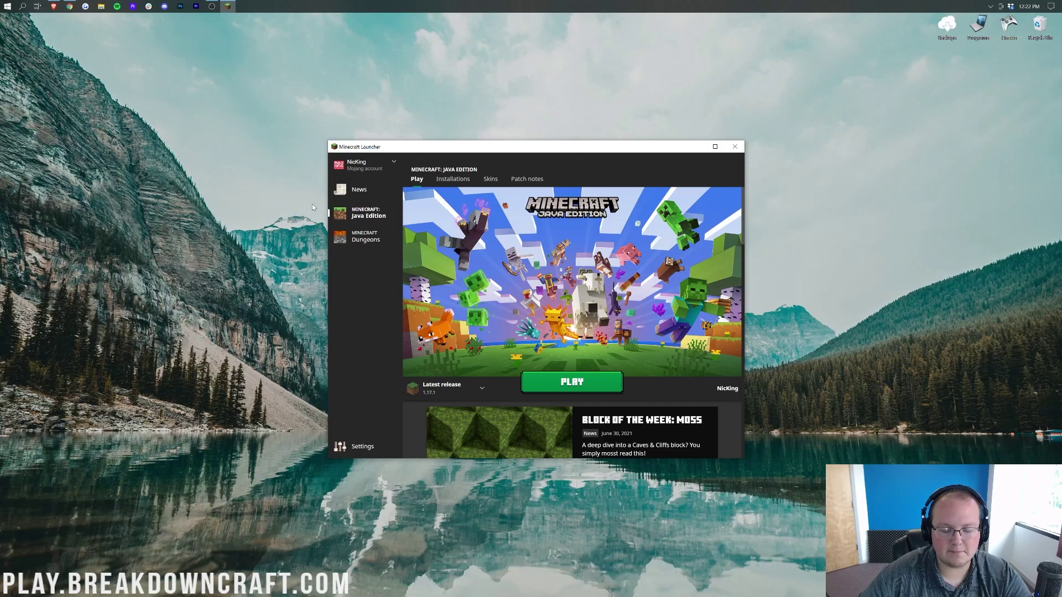
click(452, 179)
mouse_move(471, 286)
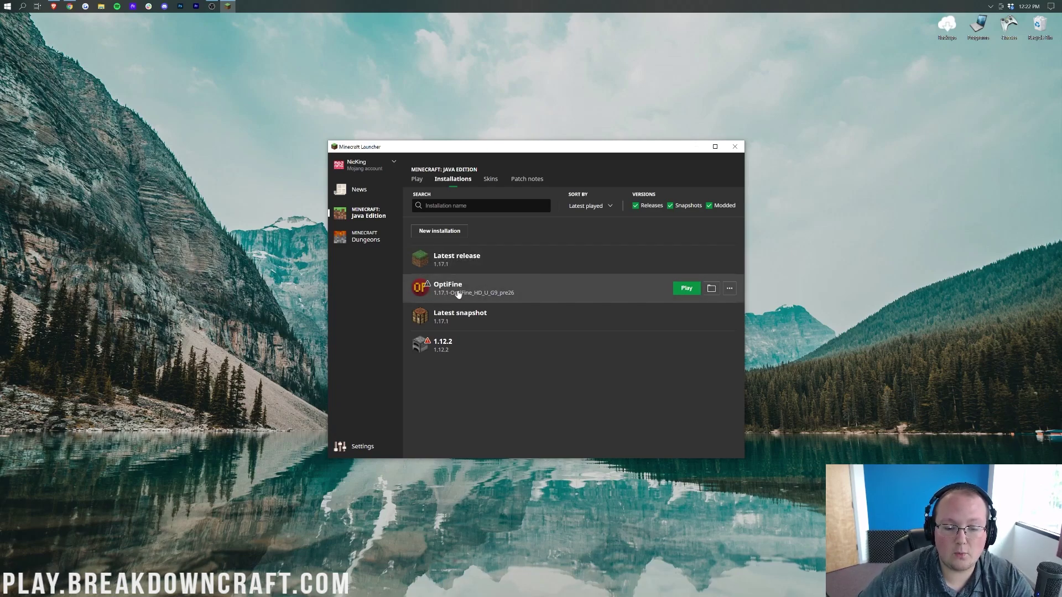
mouse_move(715, 308)
click(730, 289)
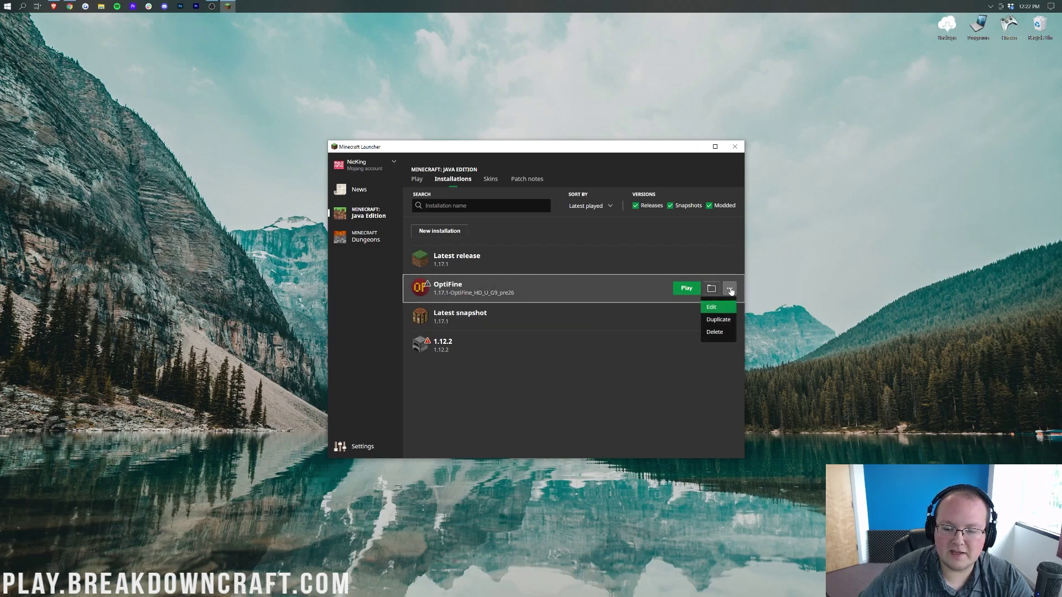
click(722, 309)
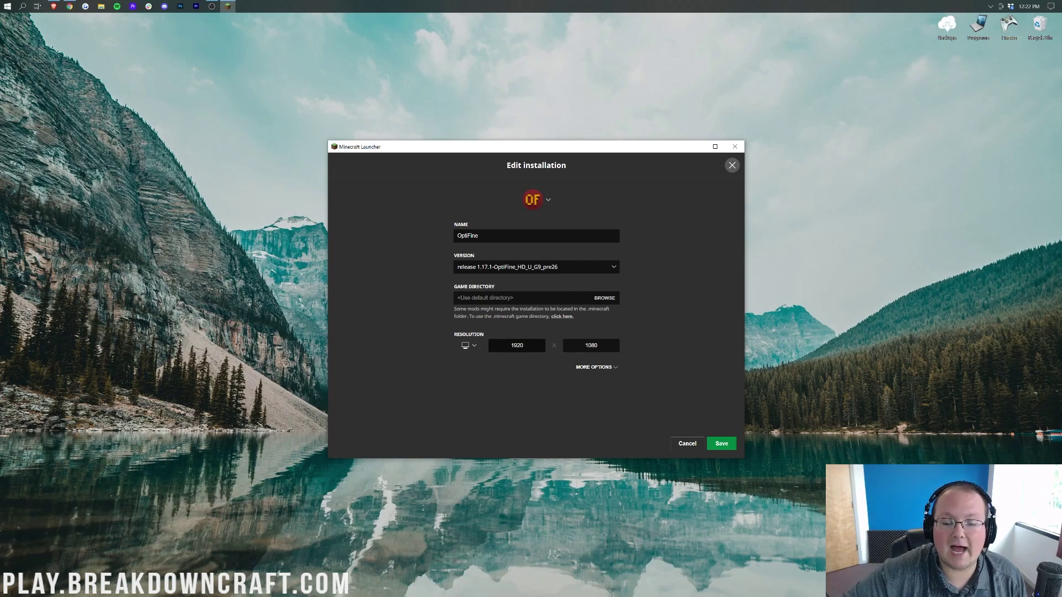
Step: Try the 800x600 and 2560x1440 resolutions for the OptiFine installation and set it back to 1920x1080
click(468, 346)
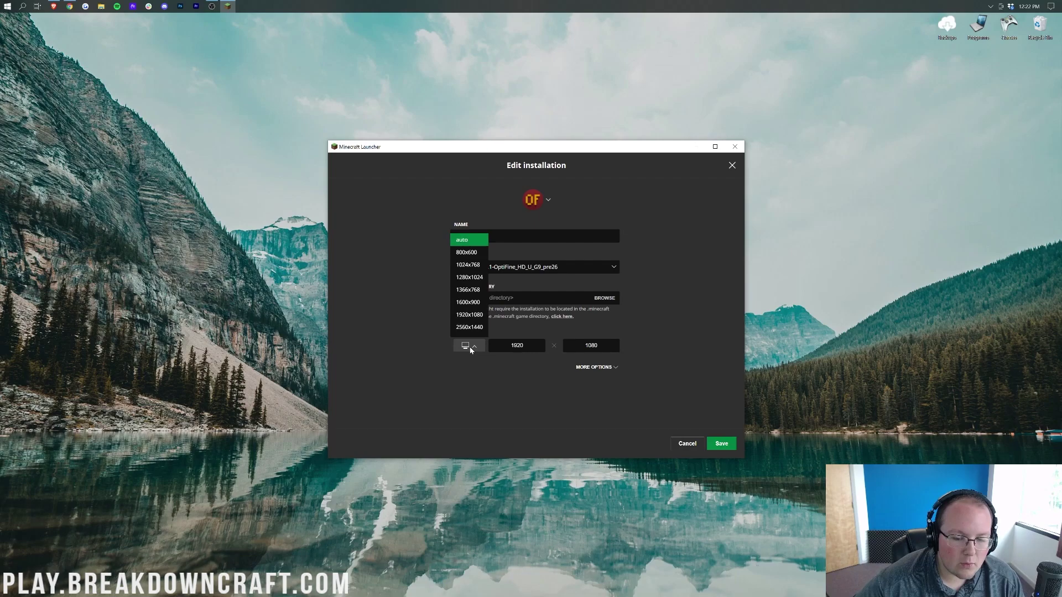
click(468, 252)
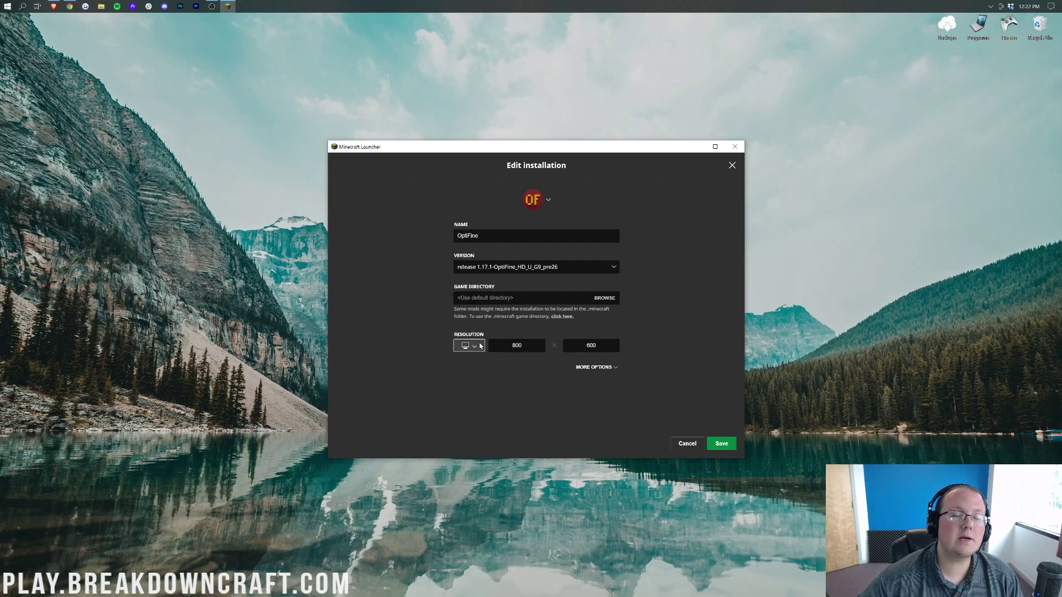
click(475, 346)
click(473, 332)
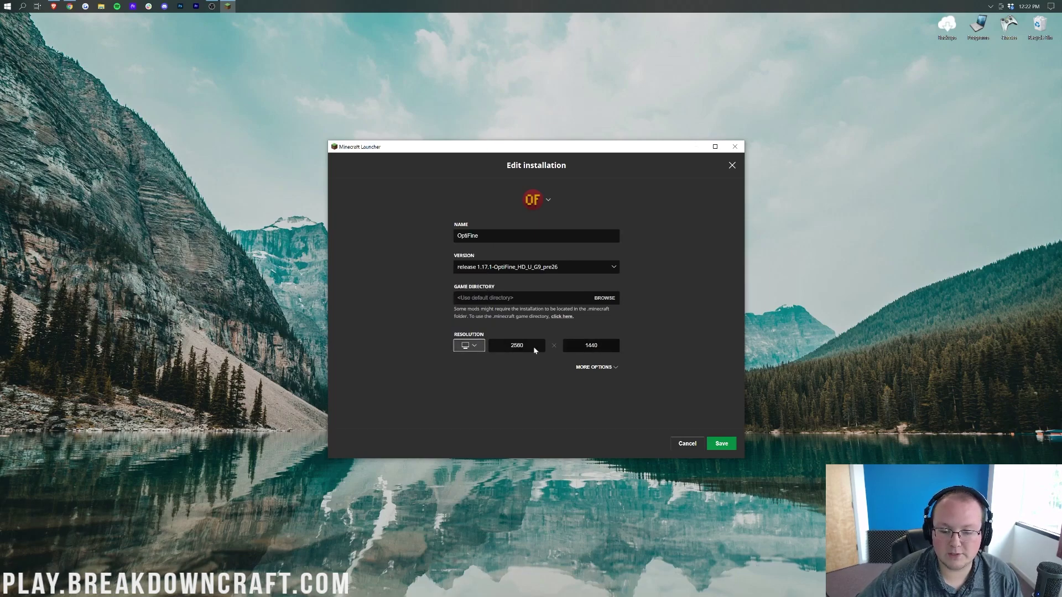
click(469, 346)
click(470, 319)
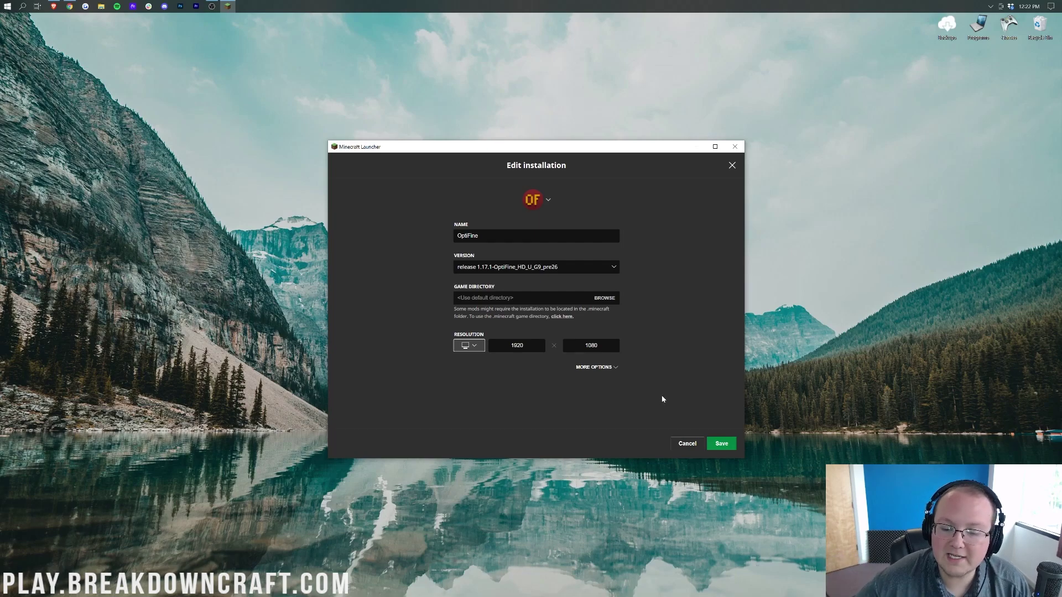
Step: Reveal the installation's additional options and set the maximum memory in its JVM arguments to 4 GB (-Xmx4G)
click(600, 367)
click(468, 420)
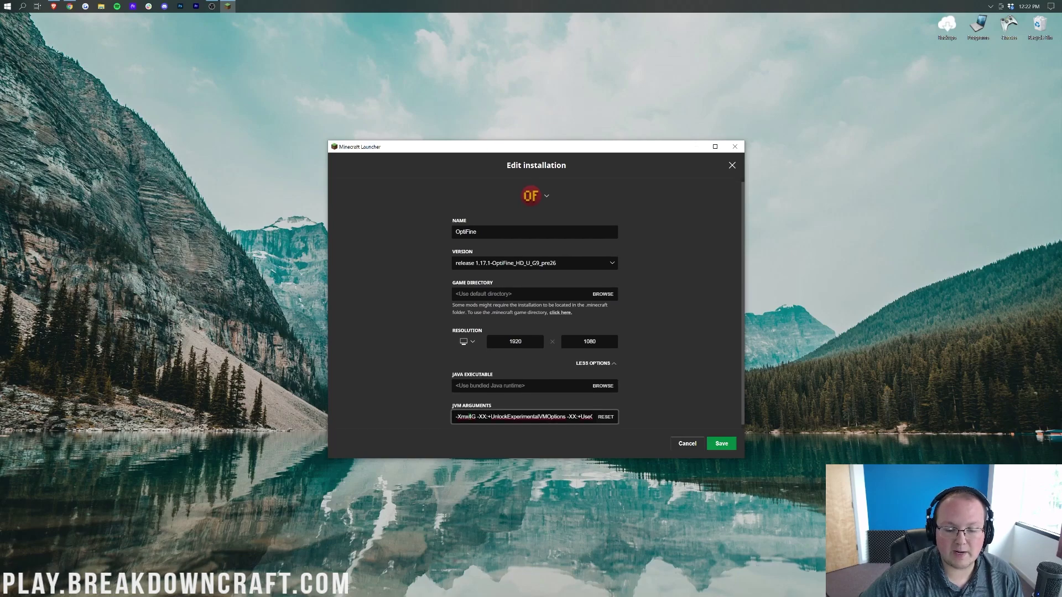
key(BackSpace)
text(2)
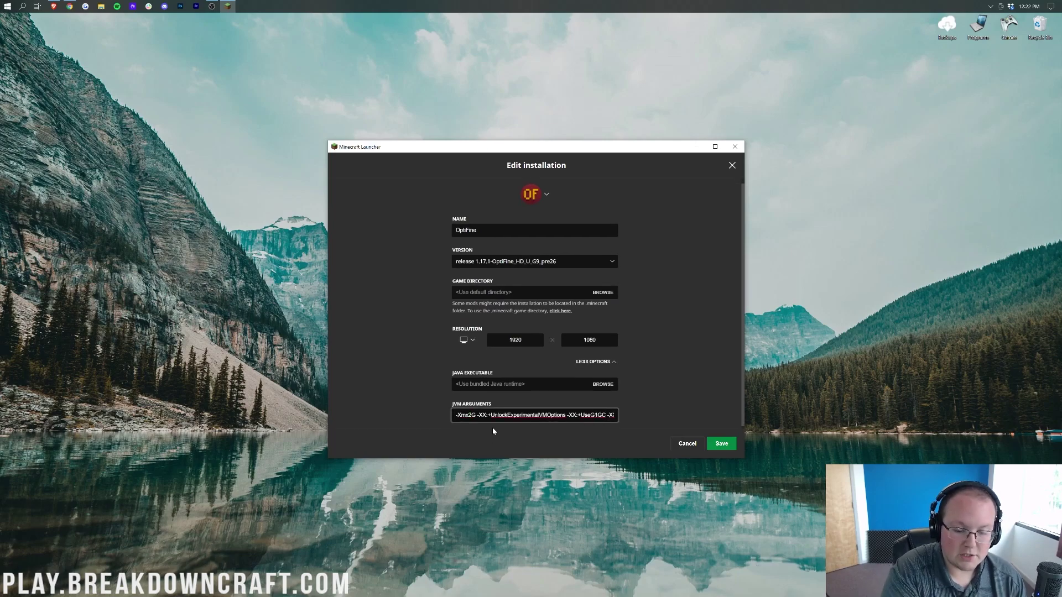
key(BackSpace)
text(4)
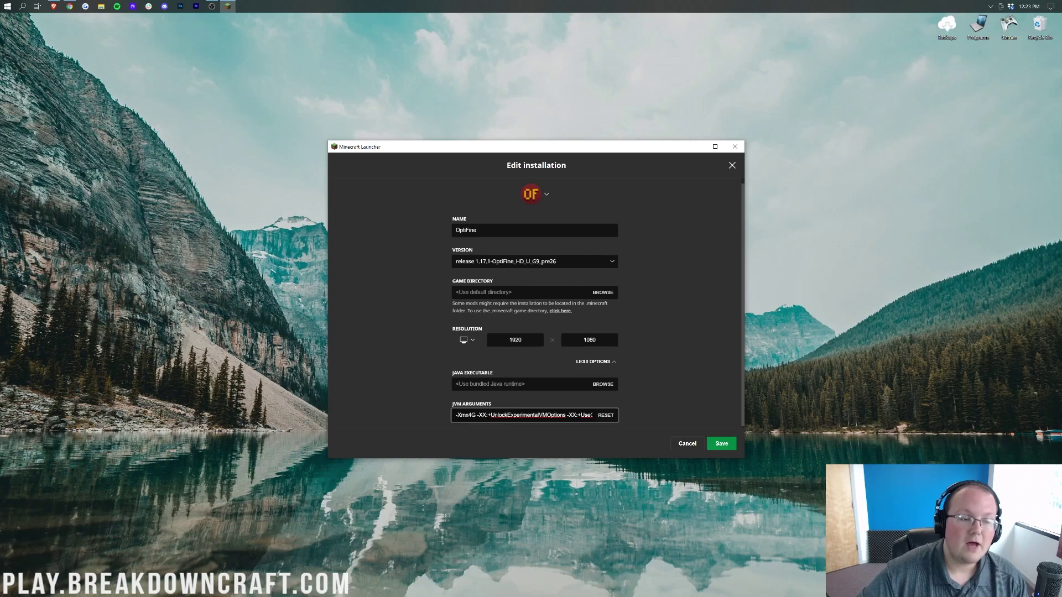
Step: Show the video on allocating more RAM in Chrome and save the edited OptiFine installation in the launcher
click(70, 7)
click(149, 20)
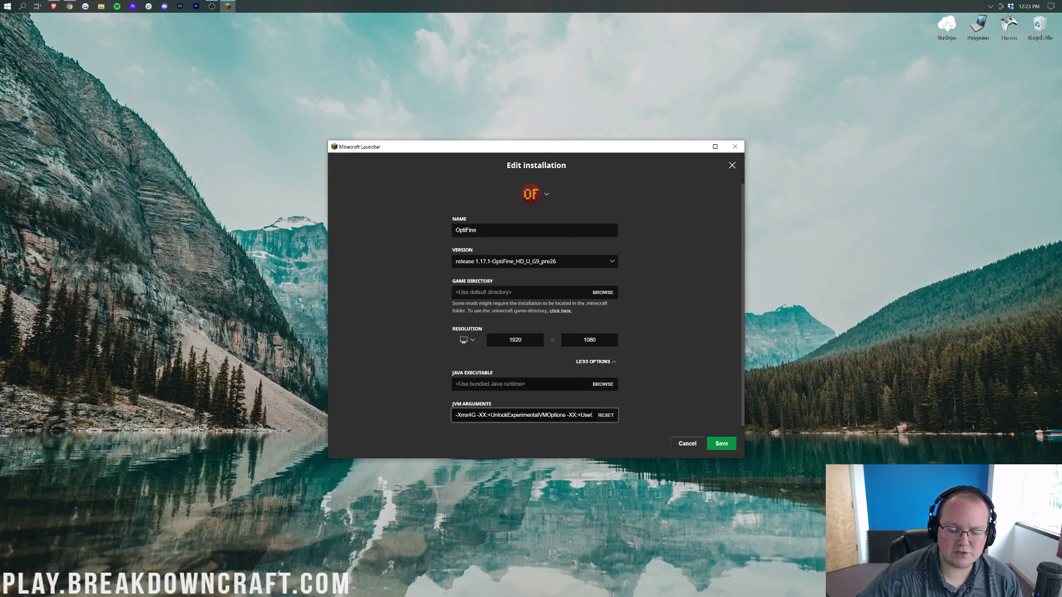
click(721, 444)
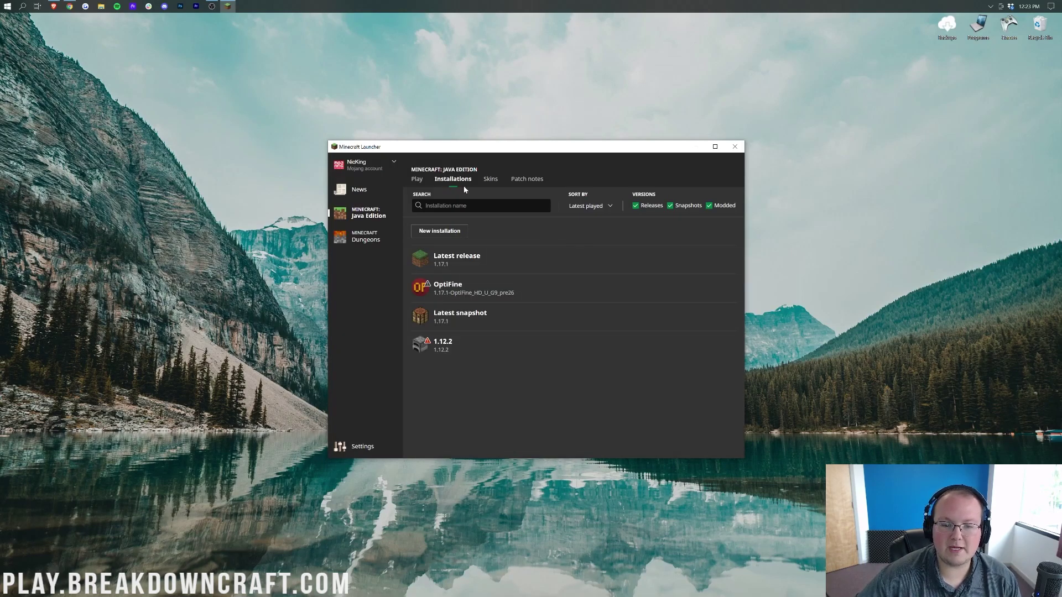
Step: Launch the OptiFine installation, accepting the modded-game risks and turning off further warnings for it
click(417, 179)
click(434, 385)
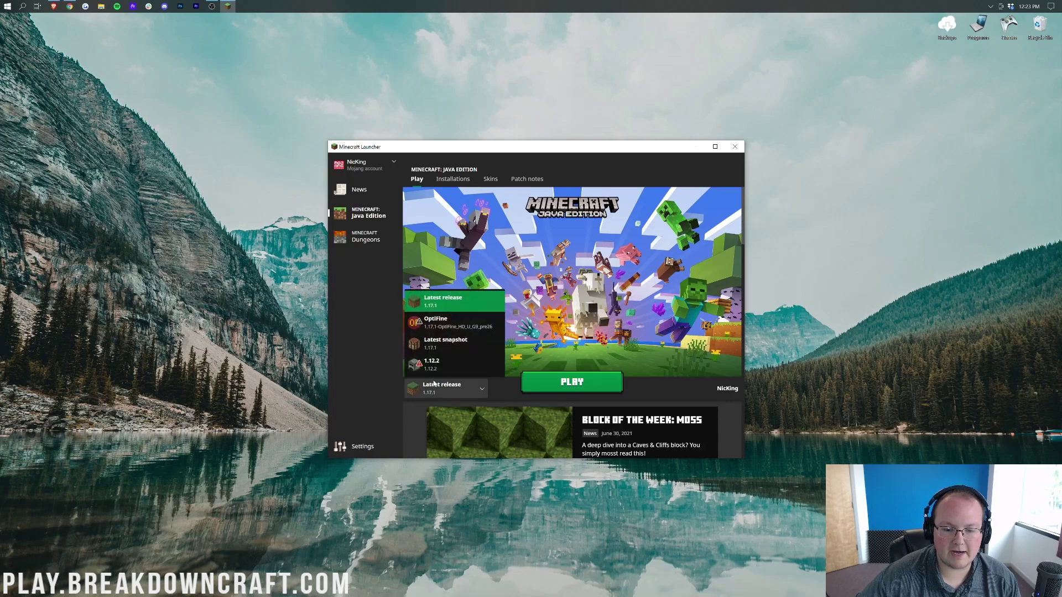
click(447, 327)
click(569, 387)
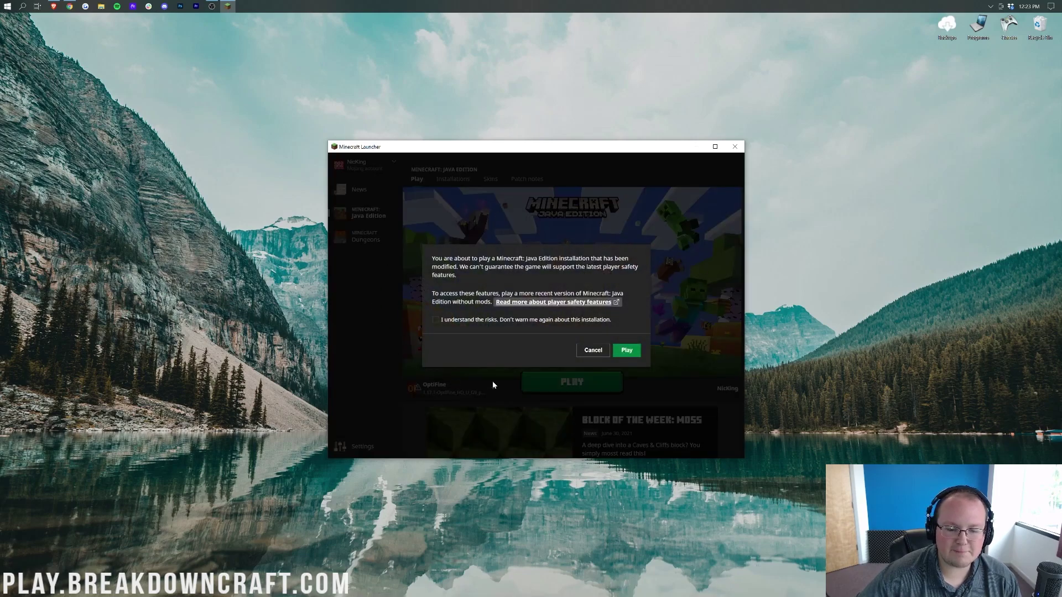
click(452, 322)
click(627, 350)
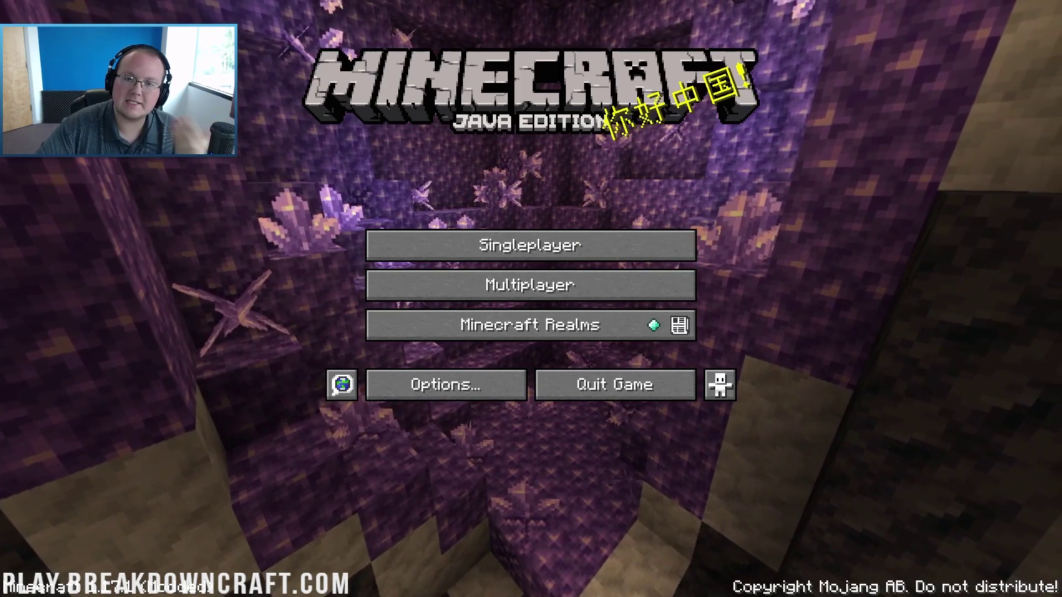
Step: Check Minecraft's video settings for the OptiFine options and version, and return to the title screen
click(492, 381)
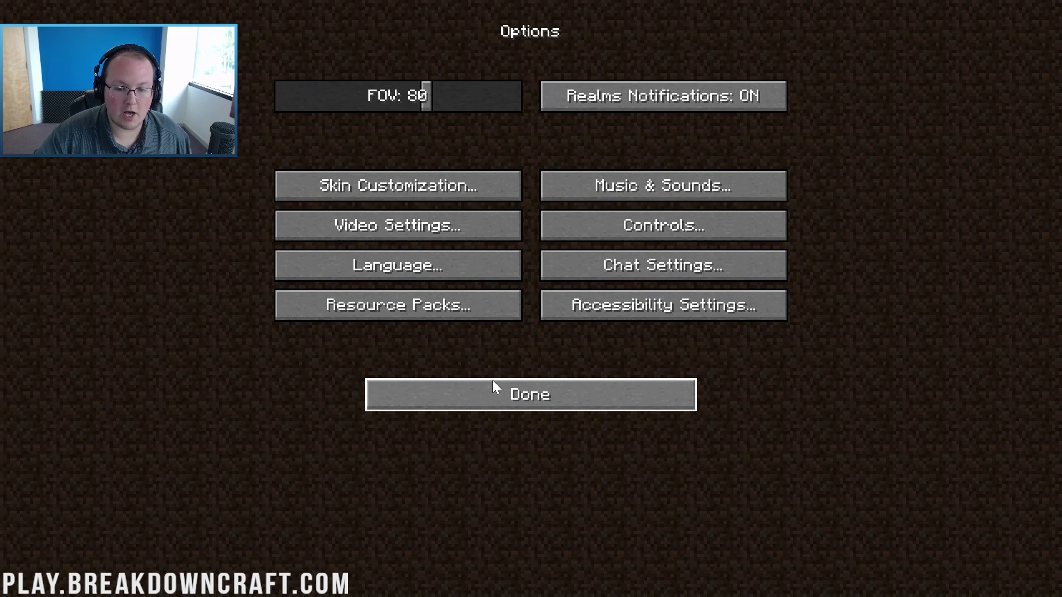
click(424, 233)
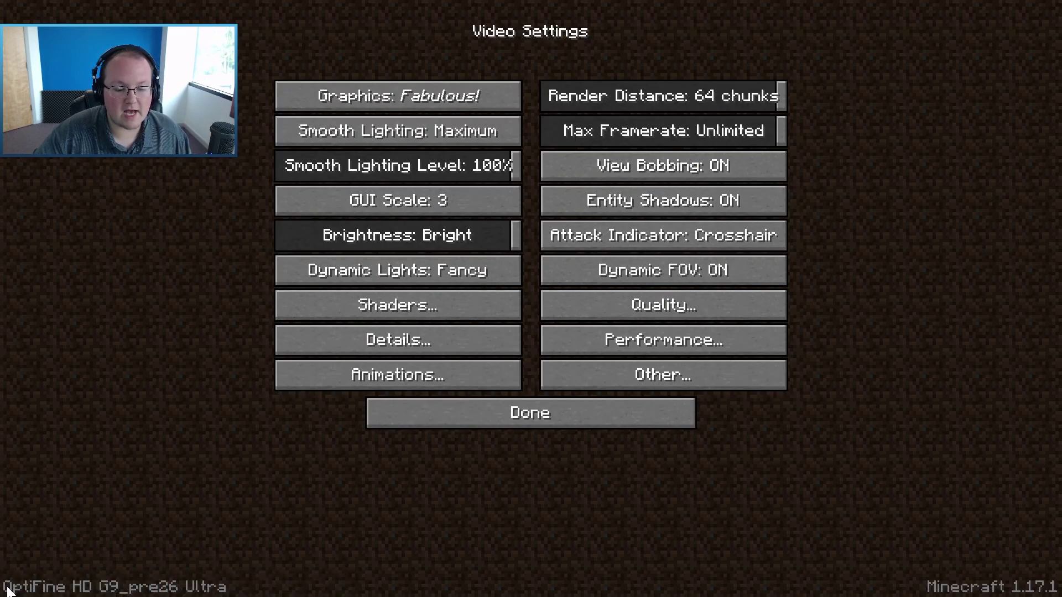
click(504, 415)
click(506, 401)
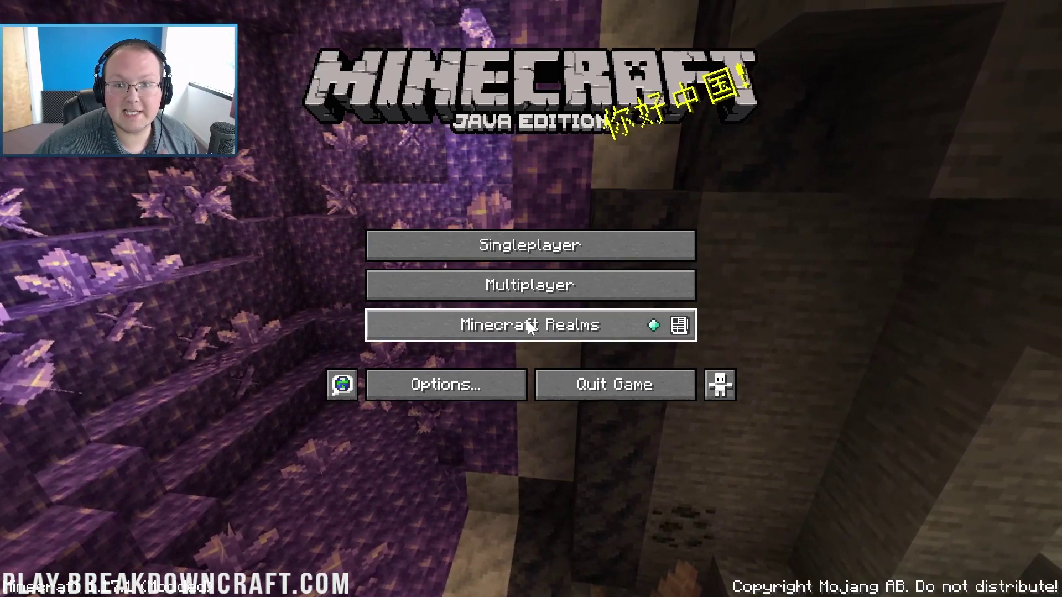
Step: Join the Play.BreakdownCraft.com multiplayer server and briefly bring up the in-game chat
click(525, 287)
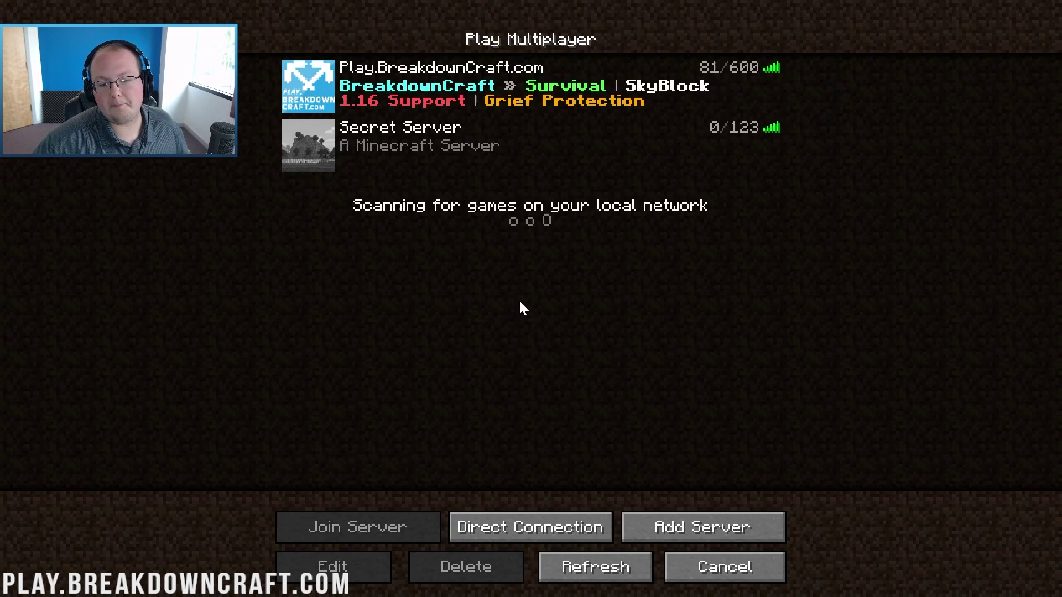
double_click(530, 88)
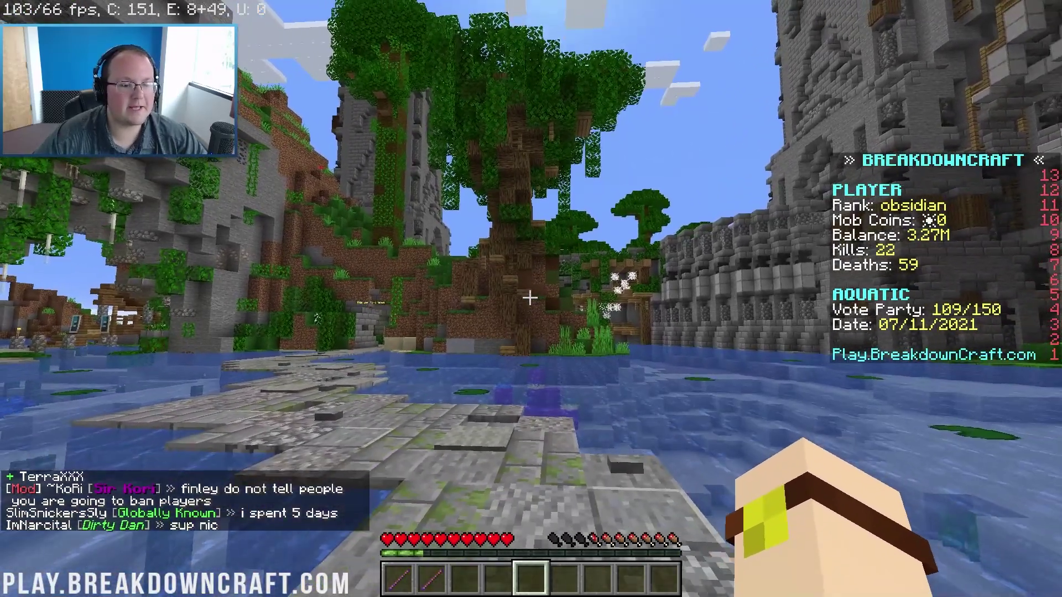
key(t)
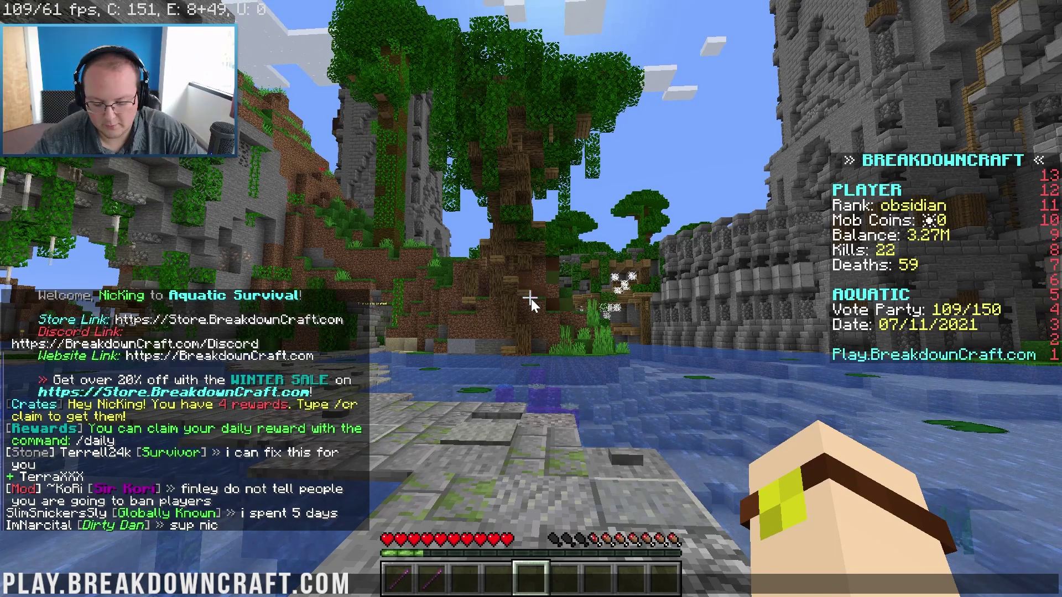
key(Escape)
Step: Examine the Other Settings page of the in-game video settings and return to the main options
key(Escape)
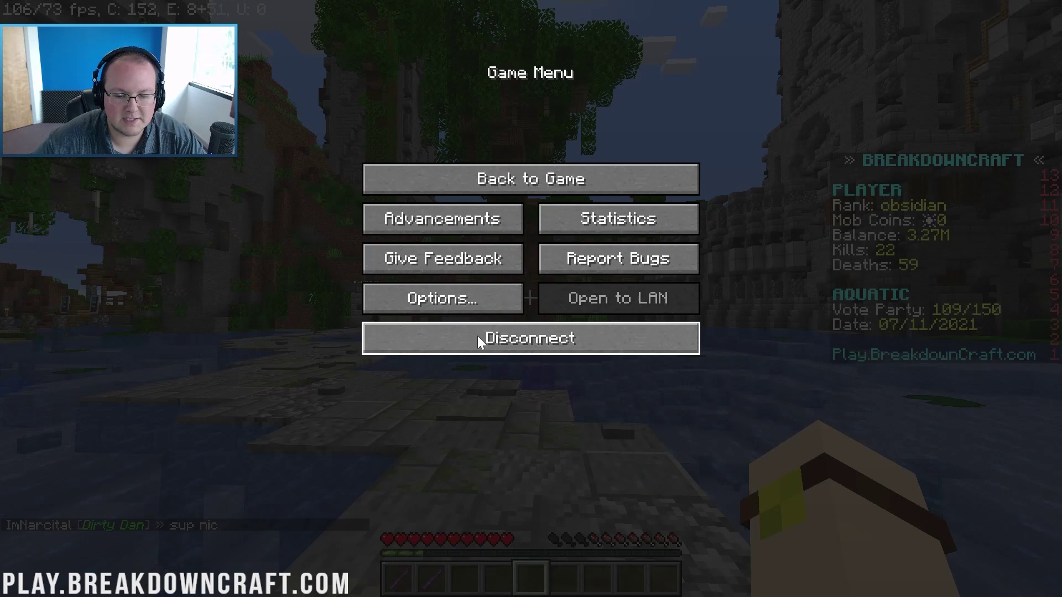
click(426, 298)
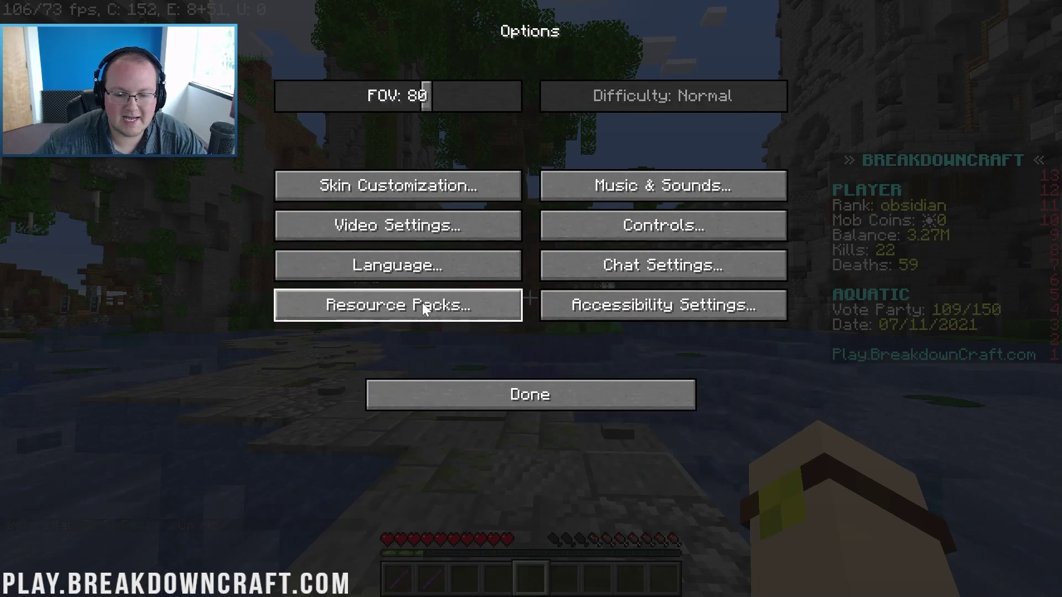
click(412, 230)
click(625, 368)
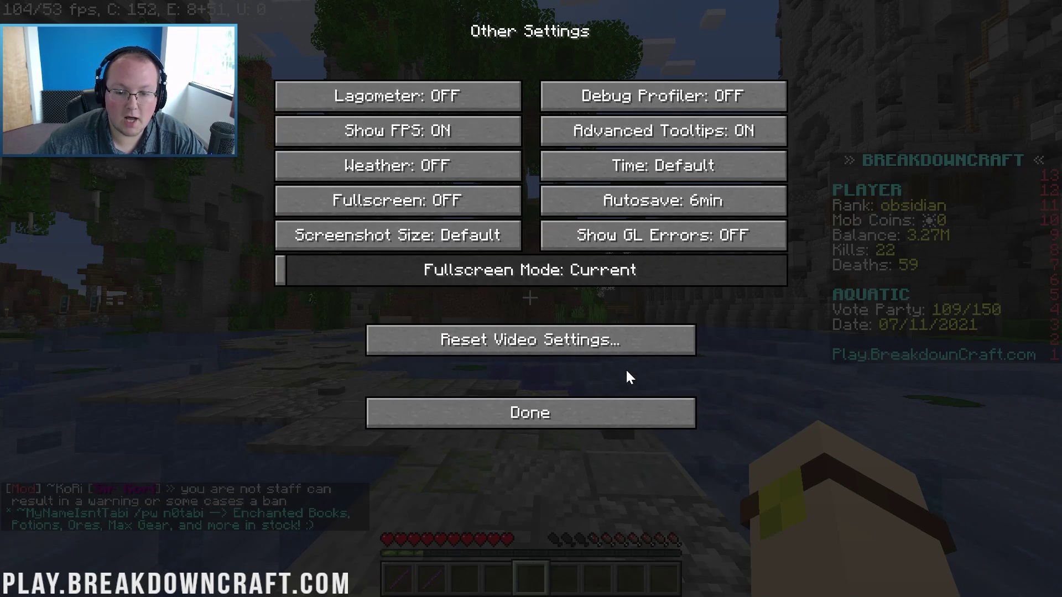
click(621, 412)
click(606, 415)
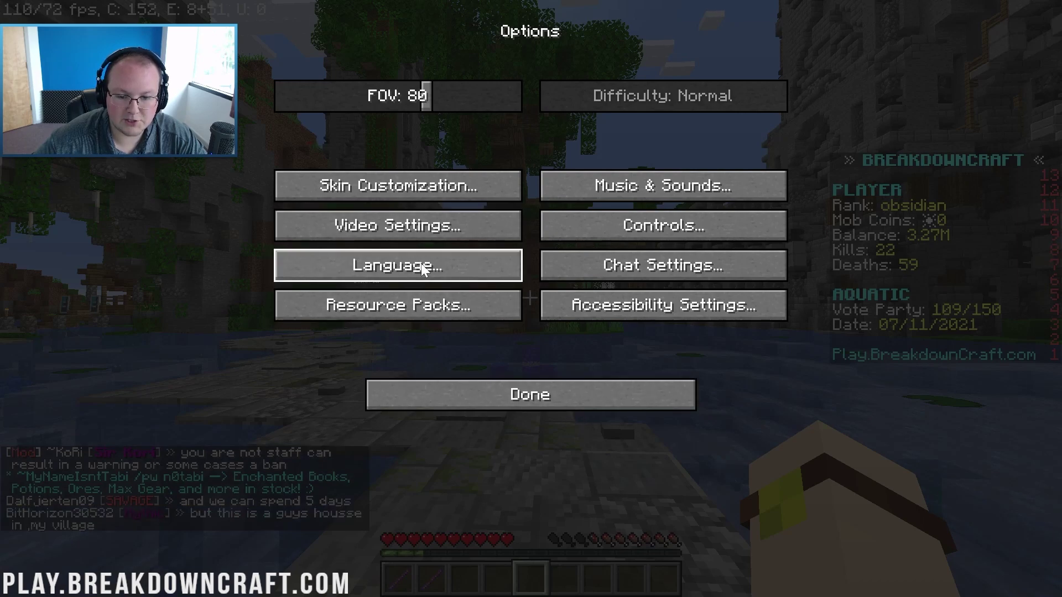
Step: Check the Show FPS option in the Other page of the video settings and return to the game
click(458, 407)
click(404, 293)
click(397, 220)
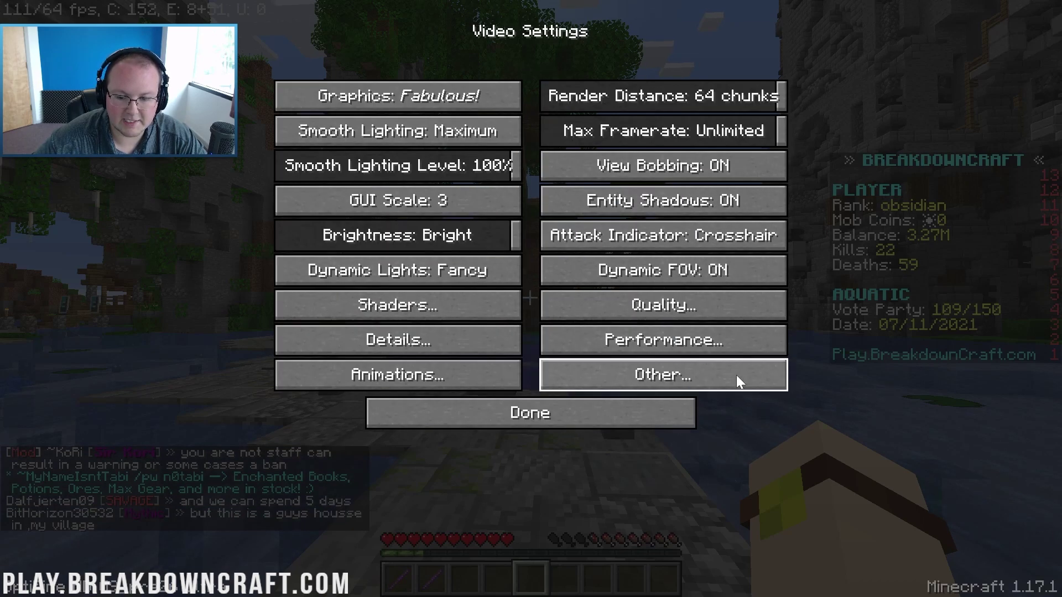
click(736, 375)
click(369, 137)
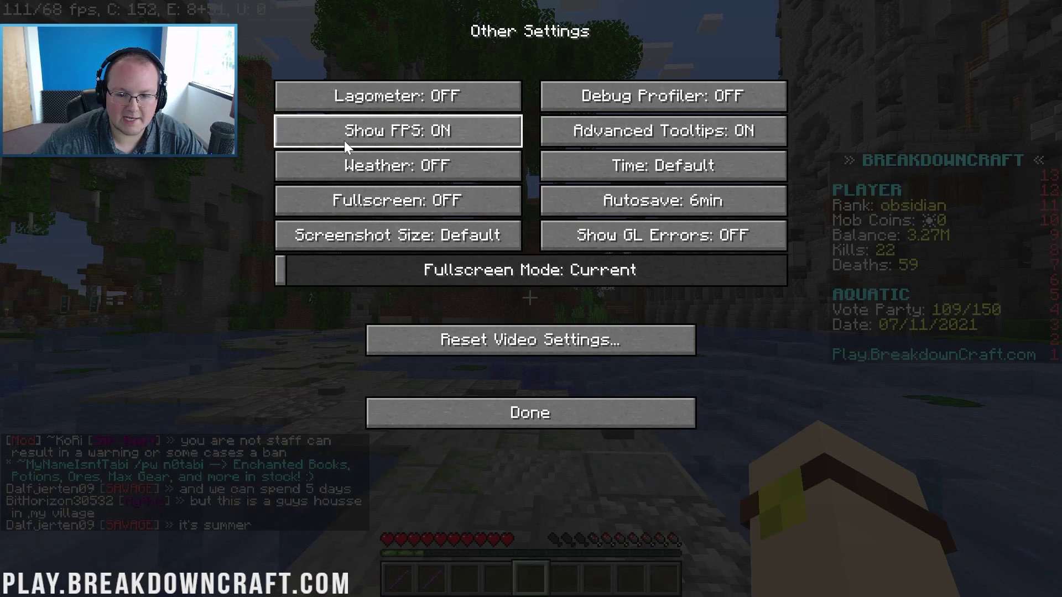
click(530, 413)
key(Escape)
key(Escape)
key(Escape)
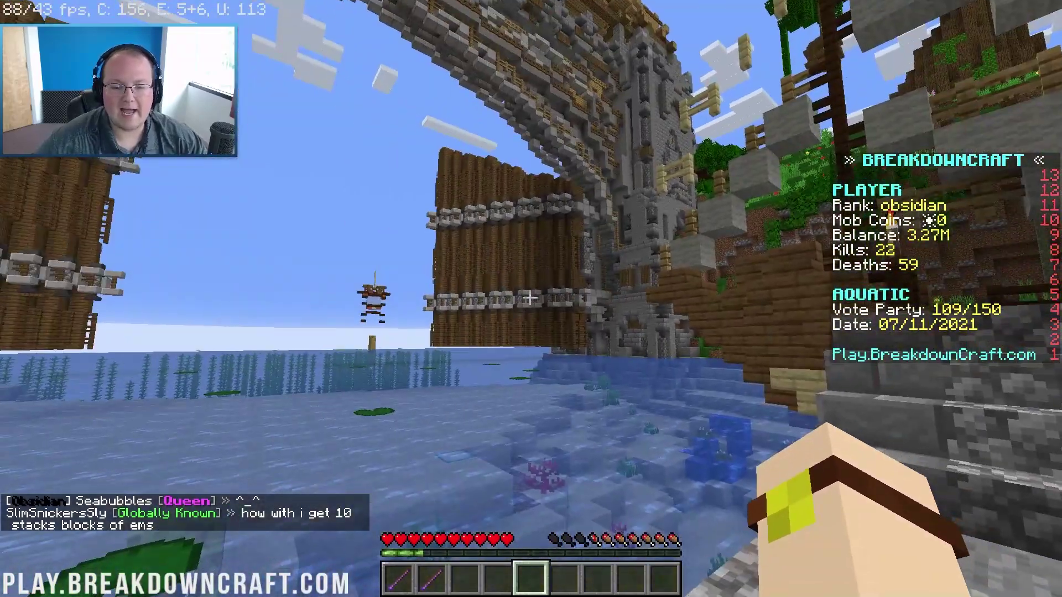
Step: Leave the multiplayer server, return to the title screen and open the video settings from there
key(Escape)
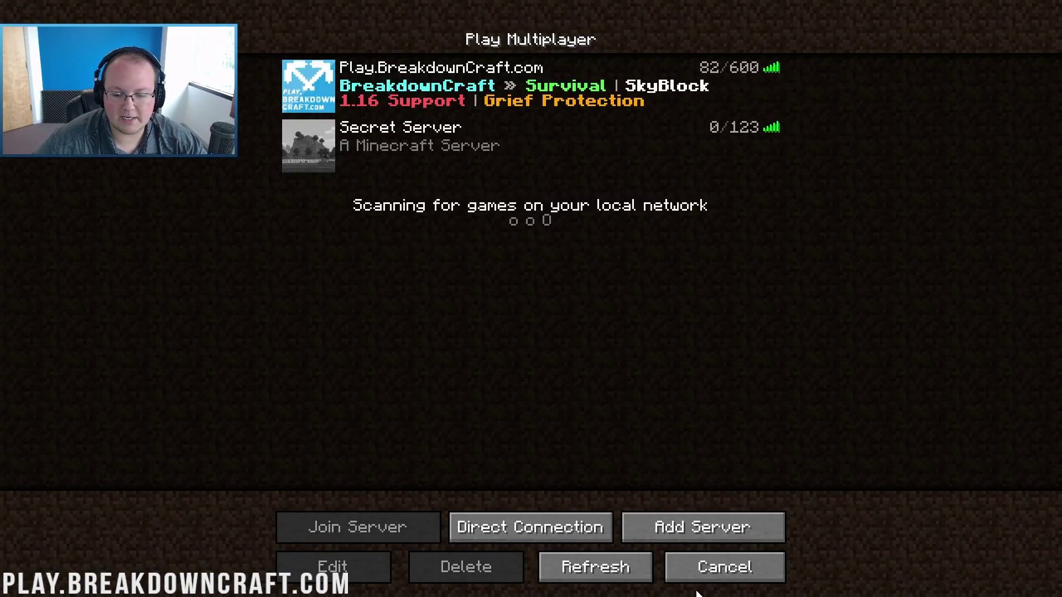
click(698, 575)
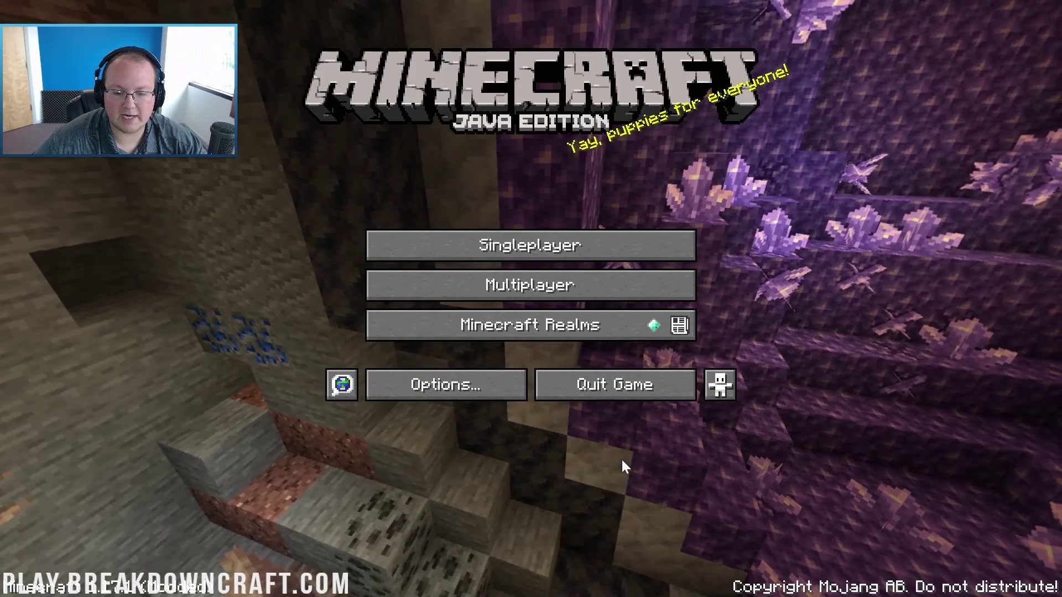
click(489, 385)
click(426, 224)
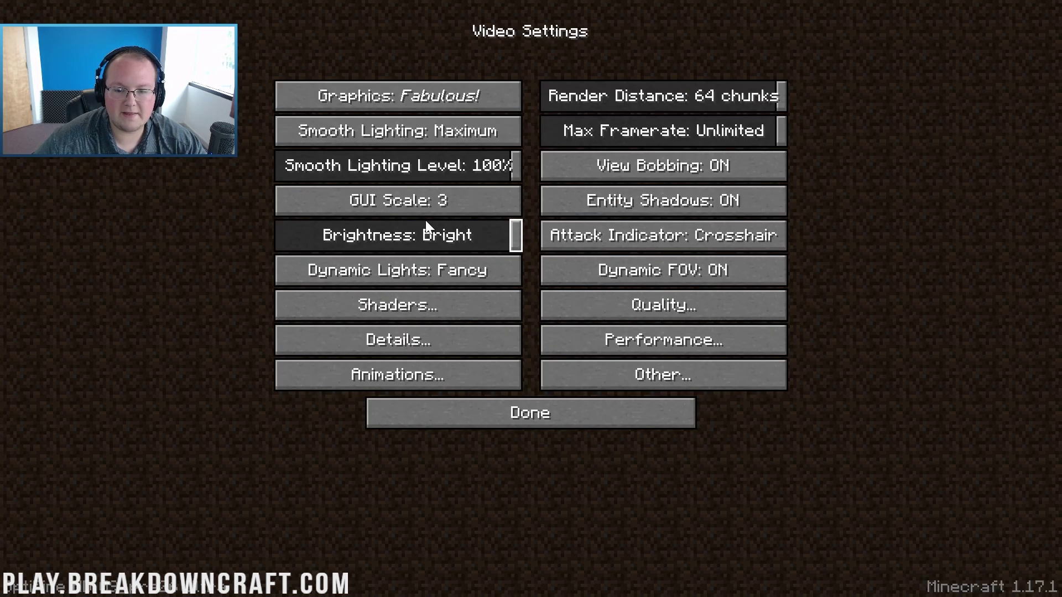
click(533, 417)
click(529, 394)
click(449, 396)
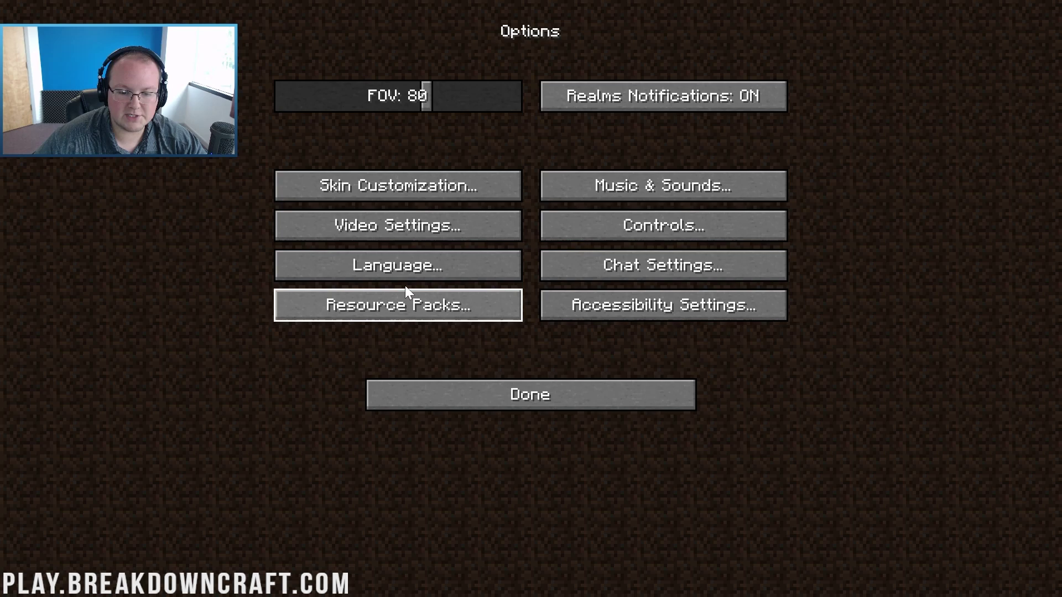
click(396, 231)
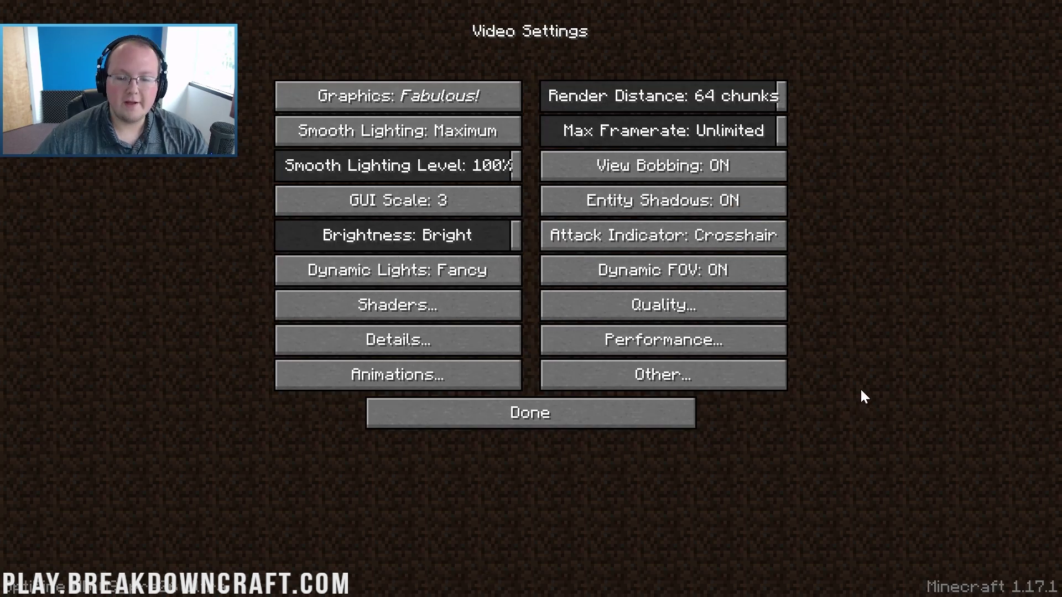
Step: Set Graphics to Fast and Render Distance to 2 chunks, with Smooth Lighting and Smooth Lighting Level both OFF
click(333, 109)
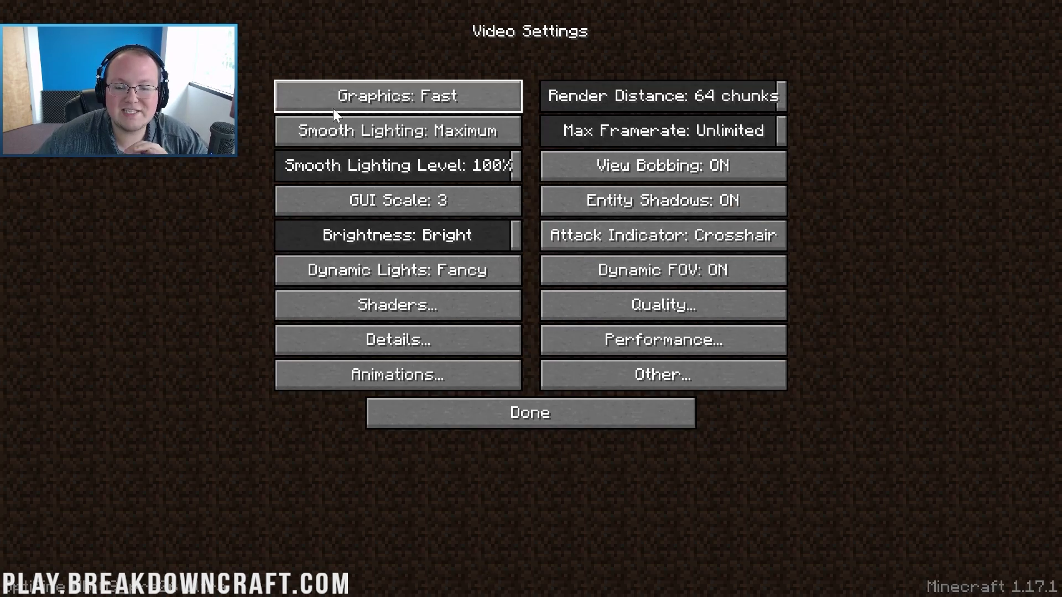
click(549, 94)
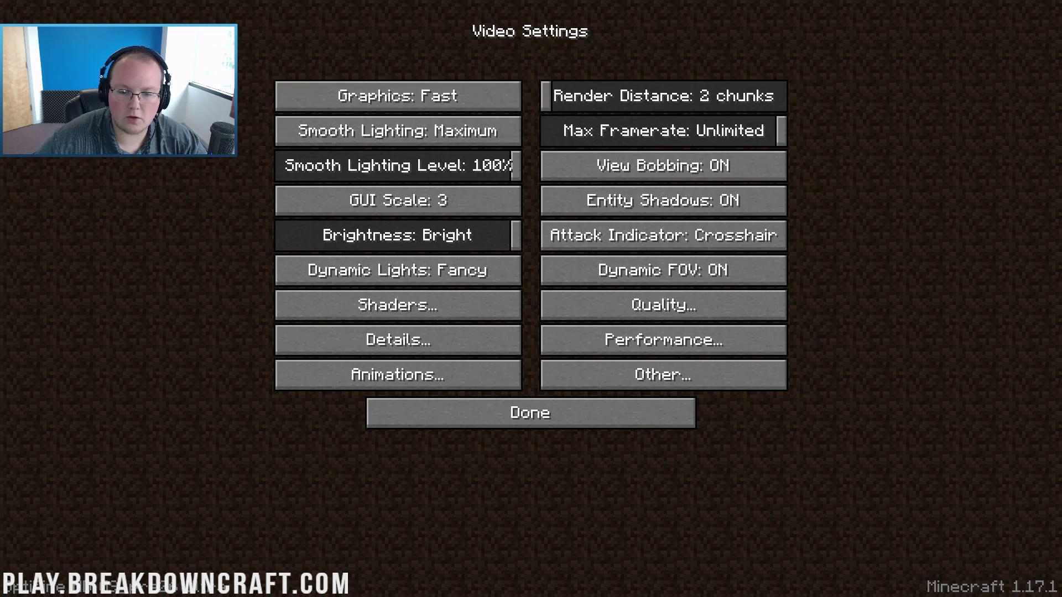
drag(616, 101, 546, 96)
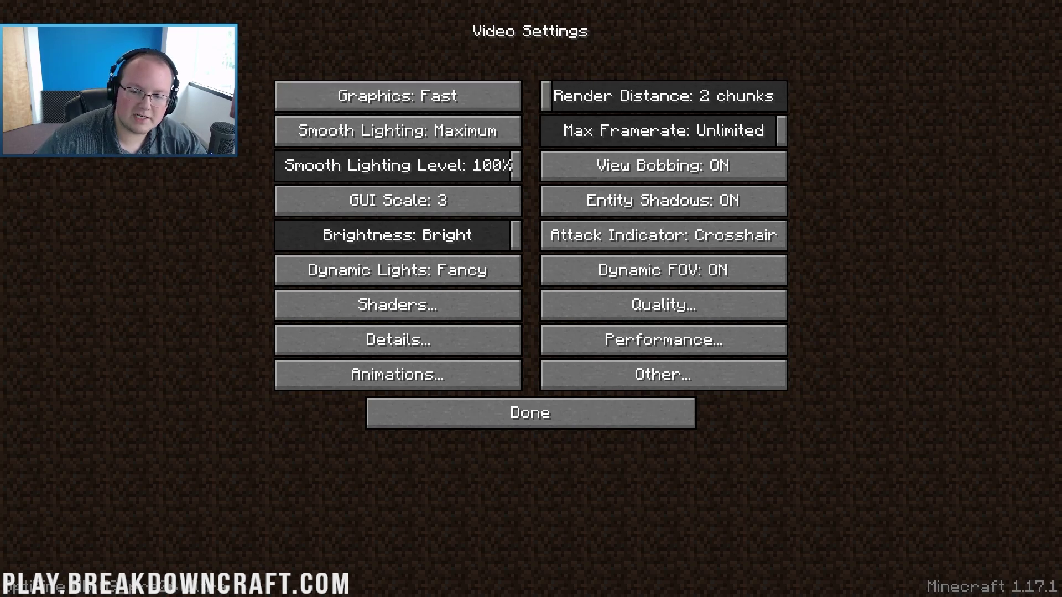
click(446, 135)
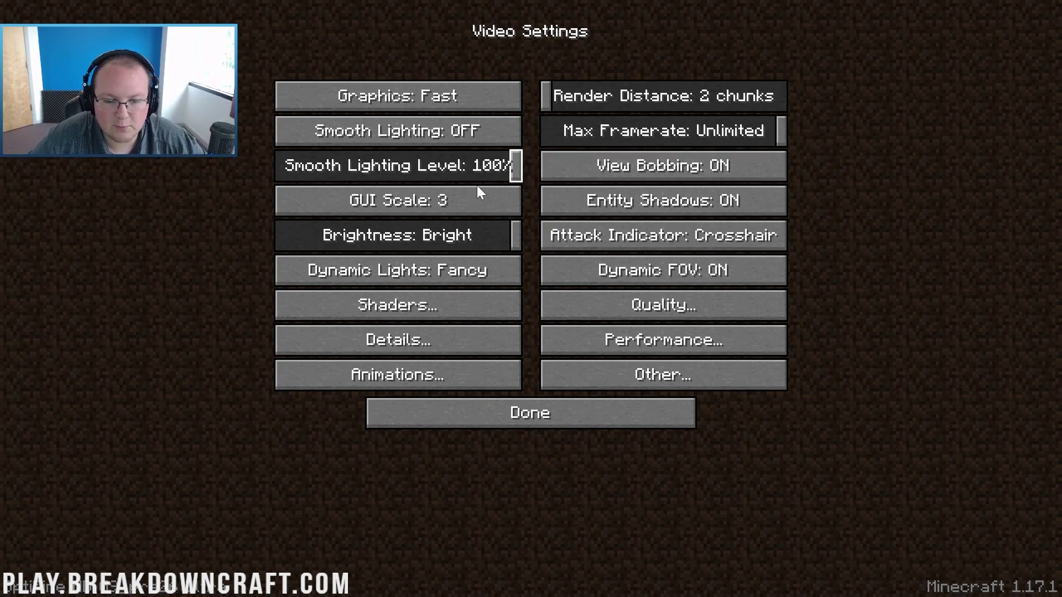
drag(367, 178, 279, 169)
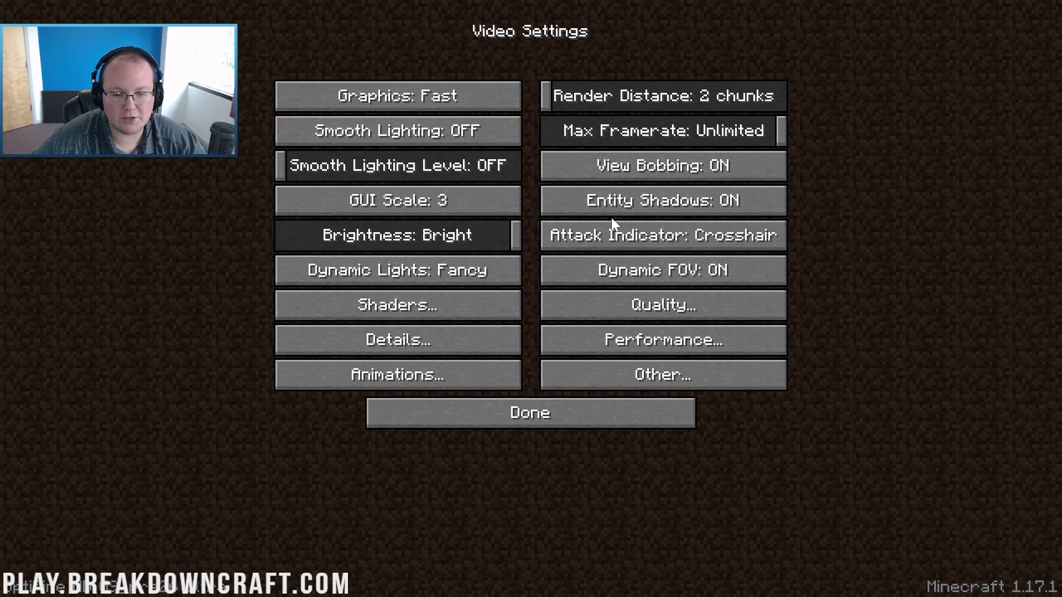
Step: Try the GUI Scale at Auto and 1, and set it back to 3
click(473, 211)
click(354, 243)
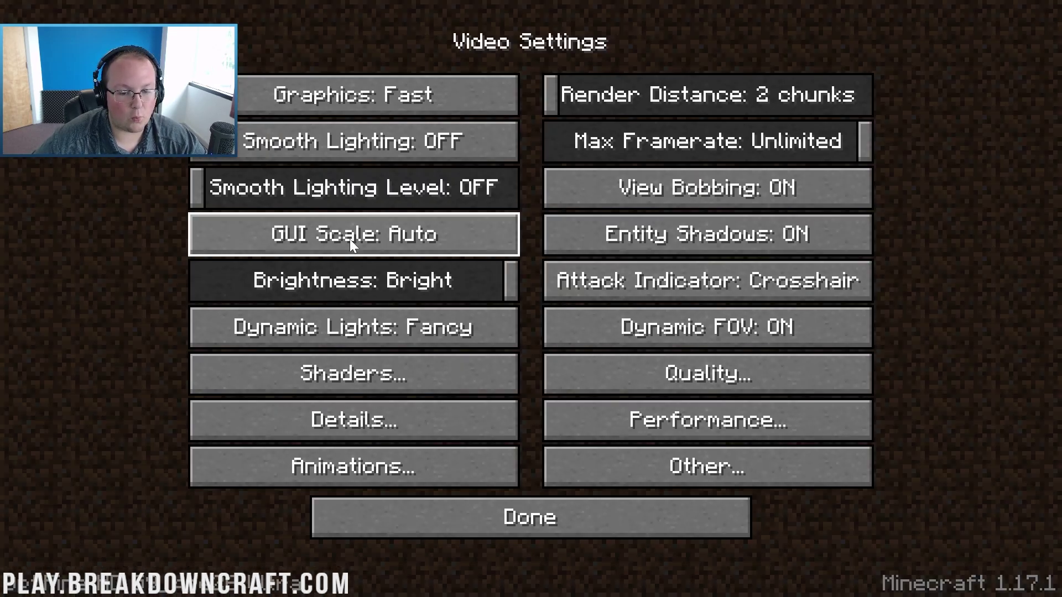
click(351, 242)
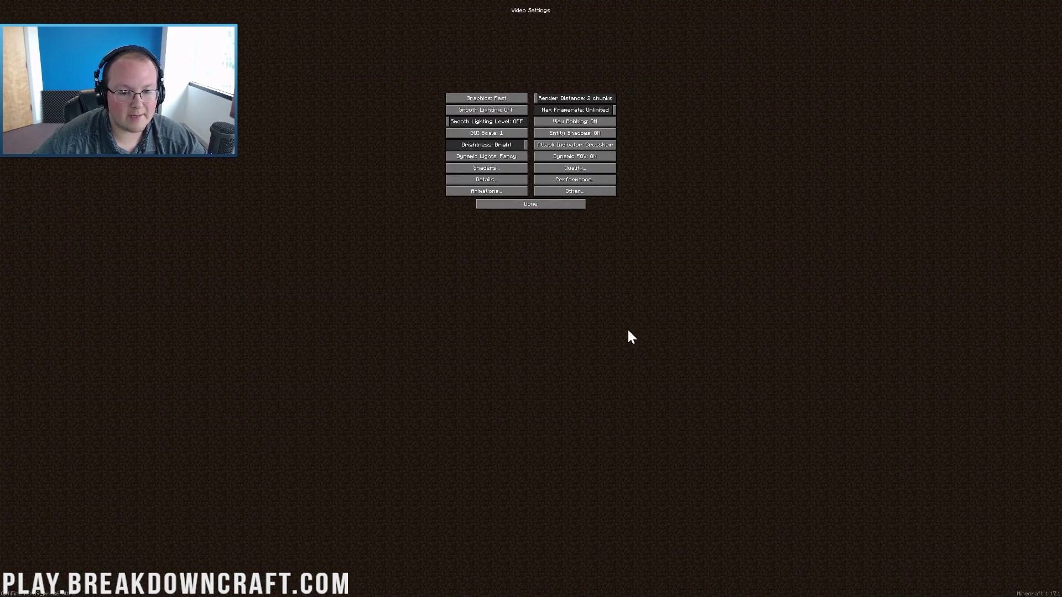
click(488, 132)
click(486, 173)
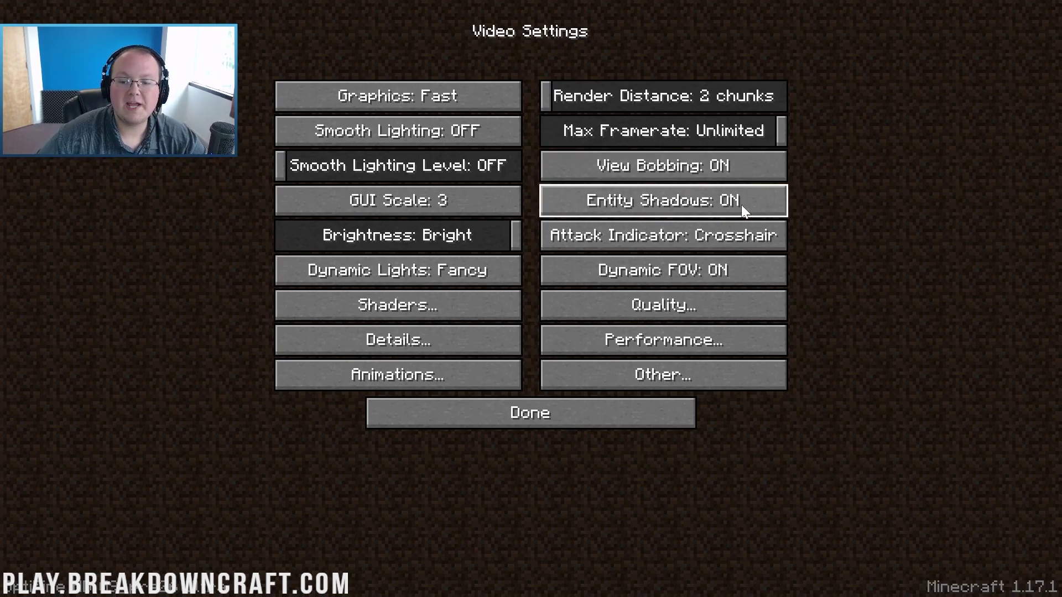
Step: Turn off Entity Shadows and Dynamic Lights, and return from the Shaders page to the video settings
click(726, 214)
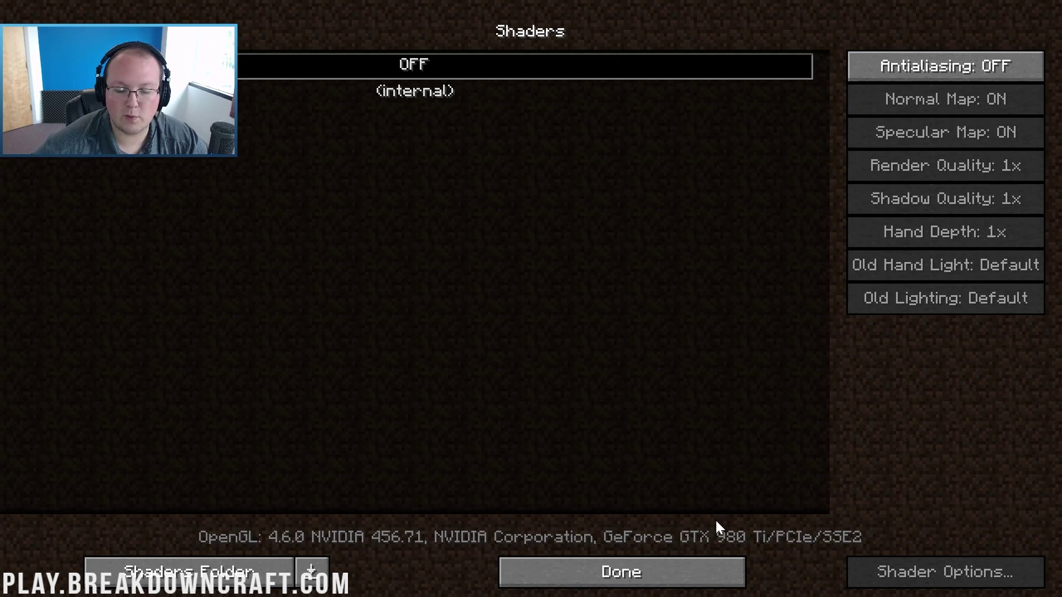
click(699, 565)
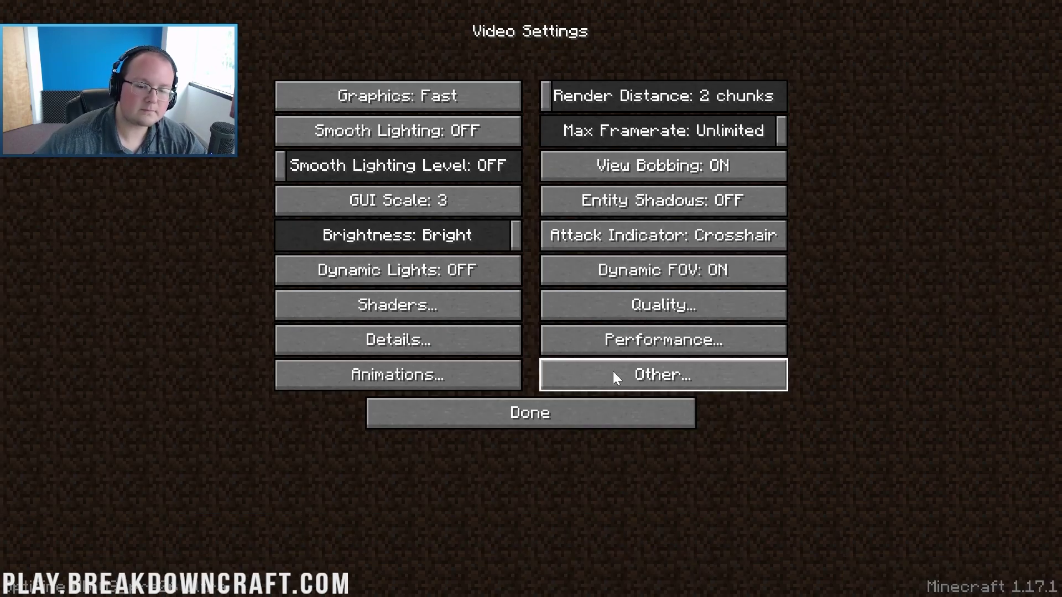
Step: In the Quality settings, turn off Random Entities, Better Snow, Better Grass, Custom Fonts and Custom Colors
click(579, 306)
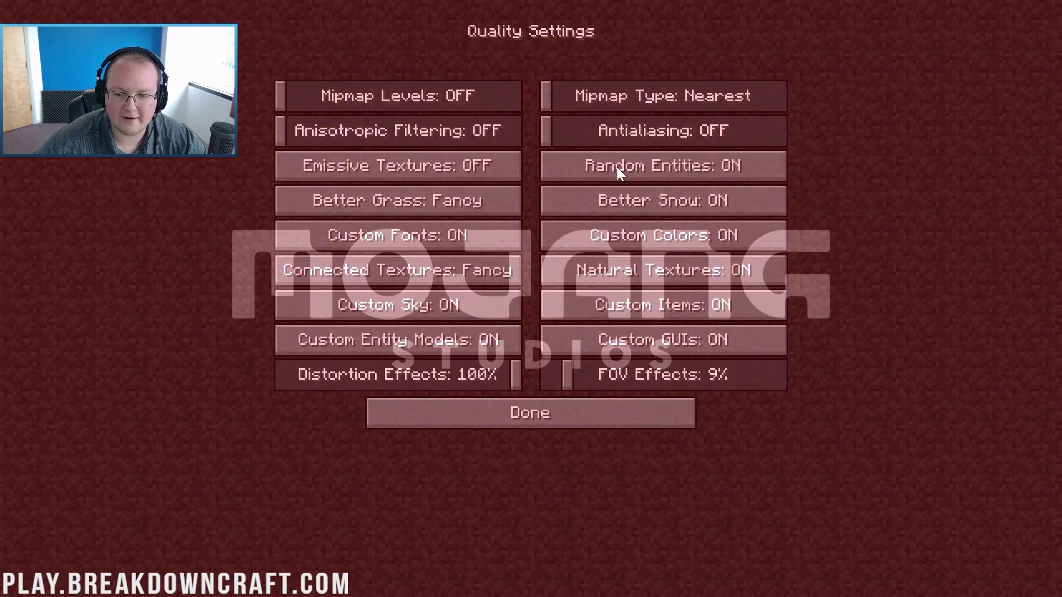
click(608, 165)
click(612, 214)
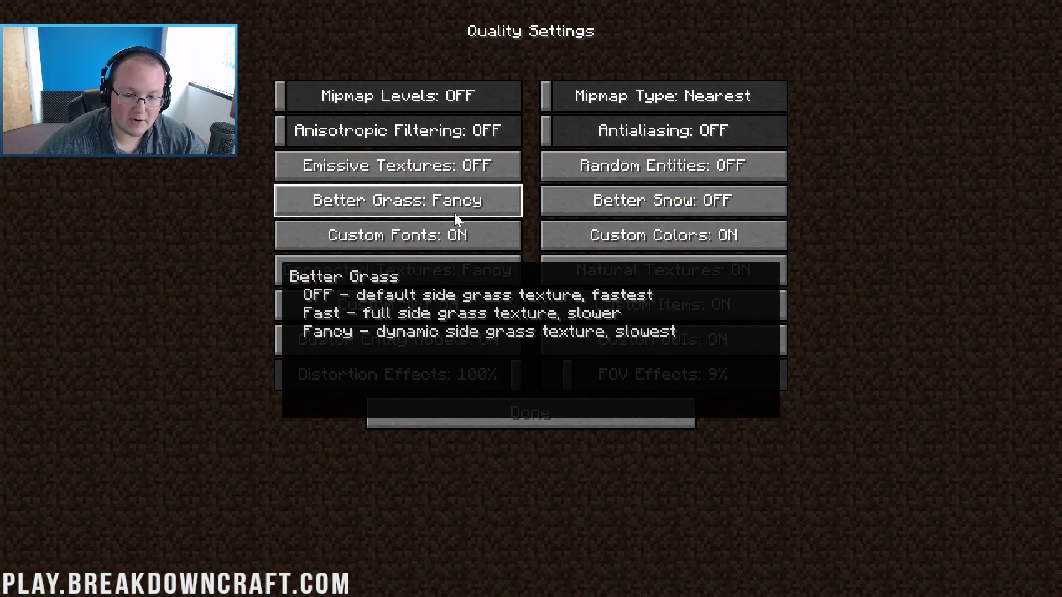
click(454, 213)
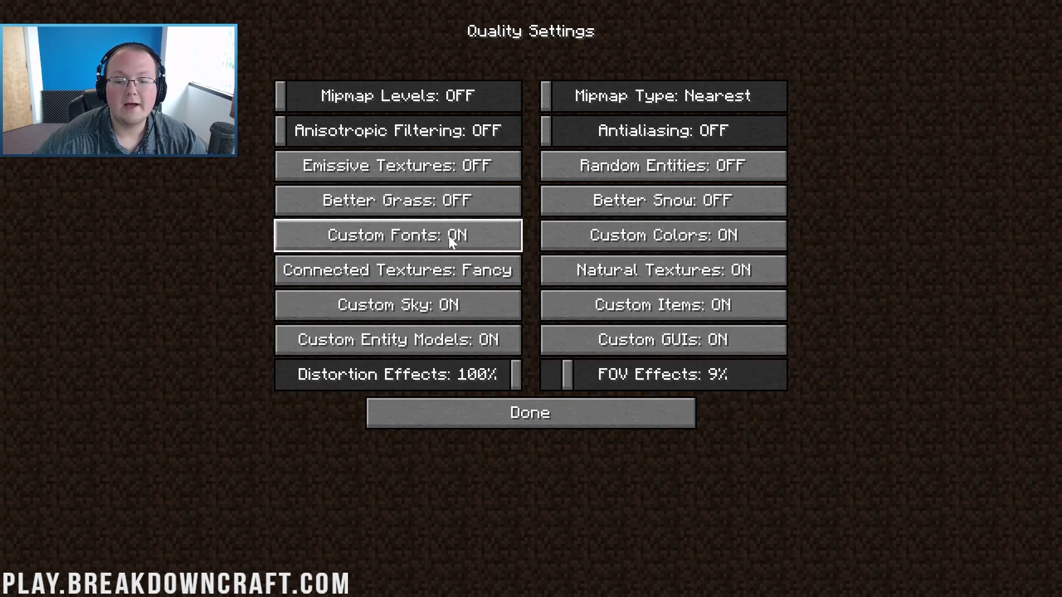
click(450, 236)
click(624, 226)
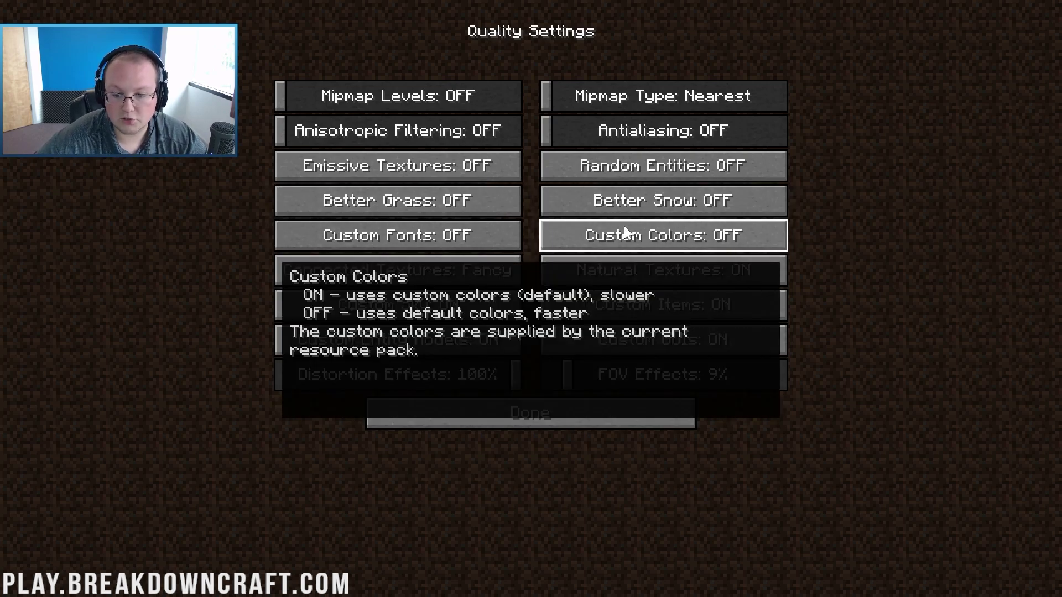
Step: Turn off Natural Textures, Connected Textures, Custom Sky, Custom Items, Custom Entity Models, Custom GUIs and Distortion Effects, and close the Quality settings
click(619, 285)
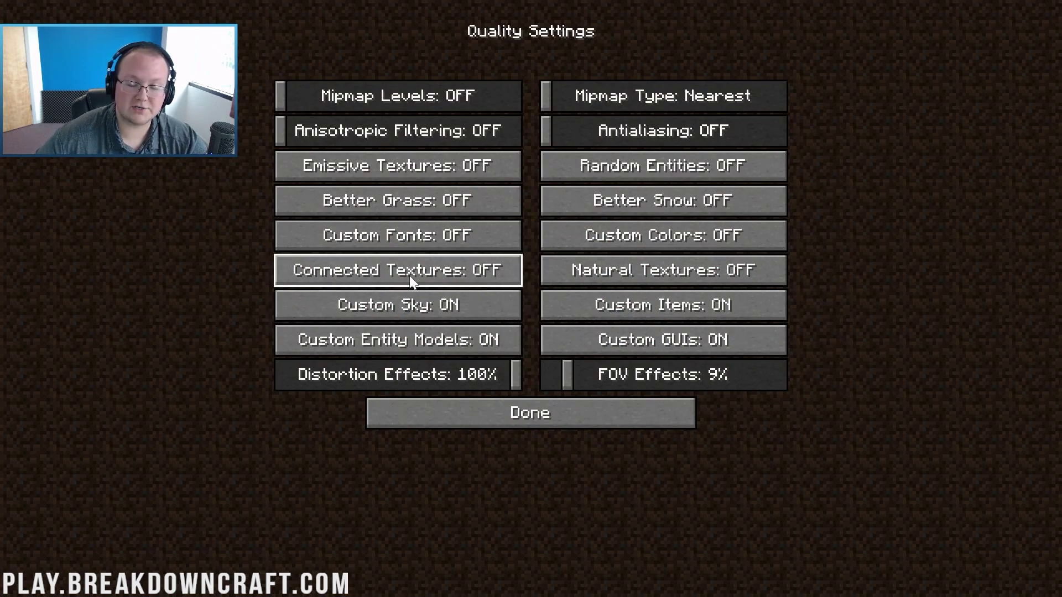
mouse_move(409, 275)
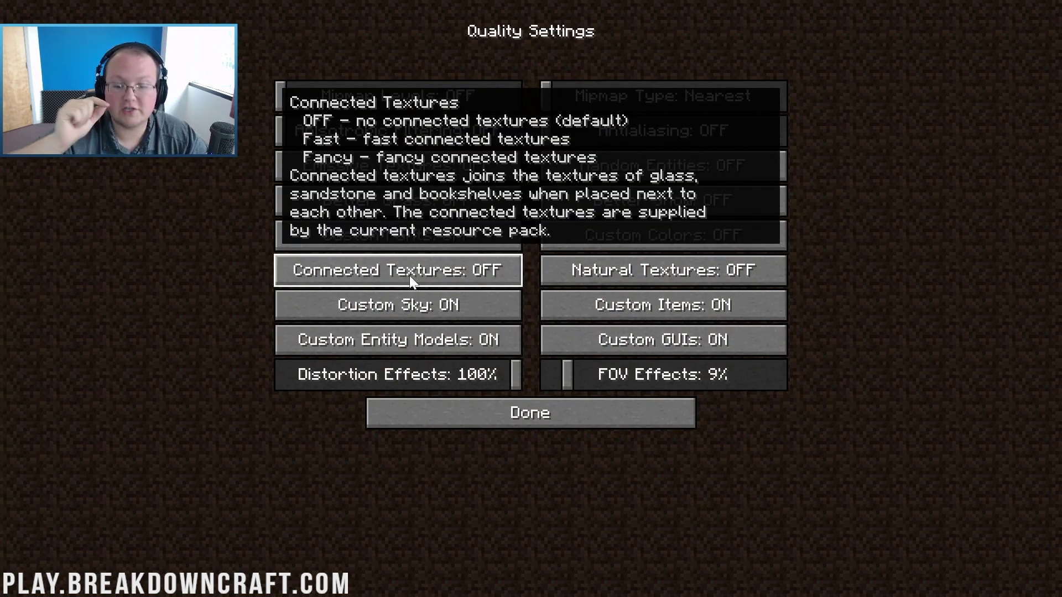
click(410, 317)
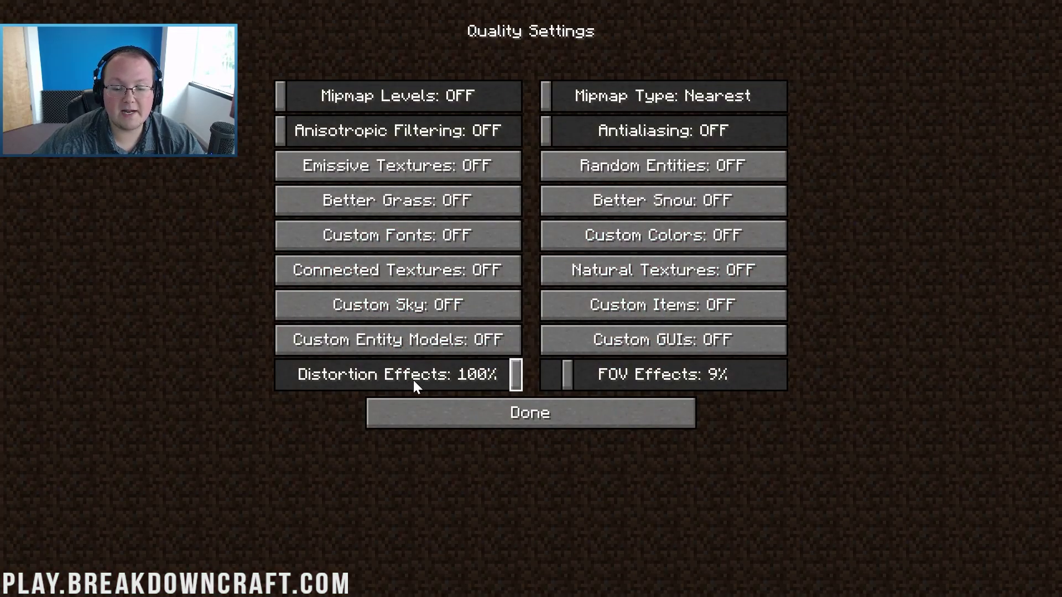
click(277, 383)
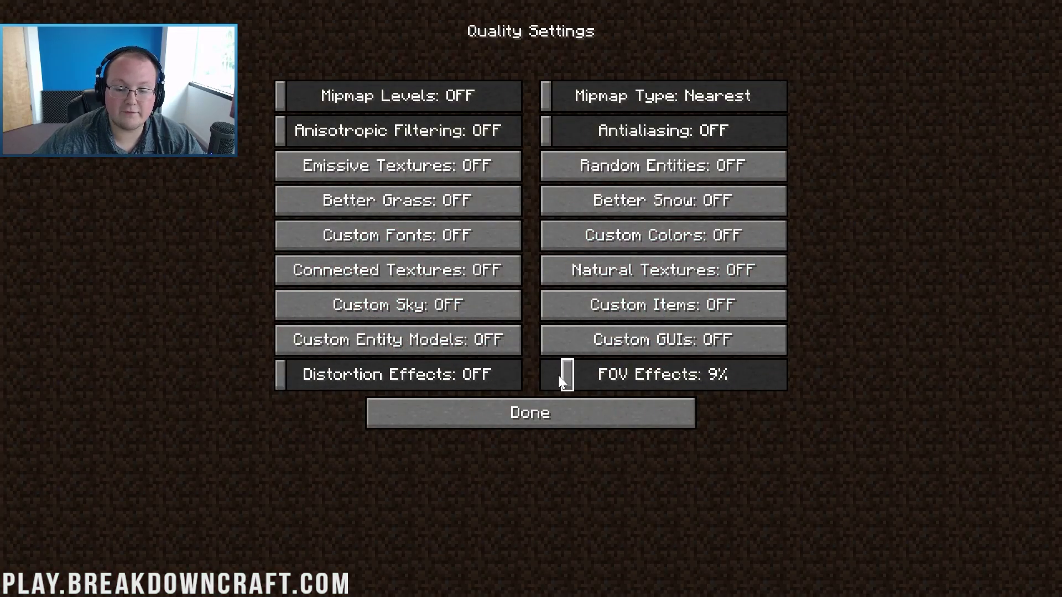
click(543, 418)
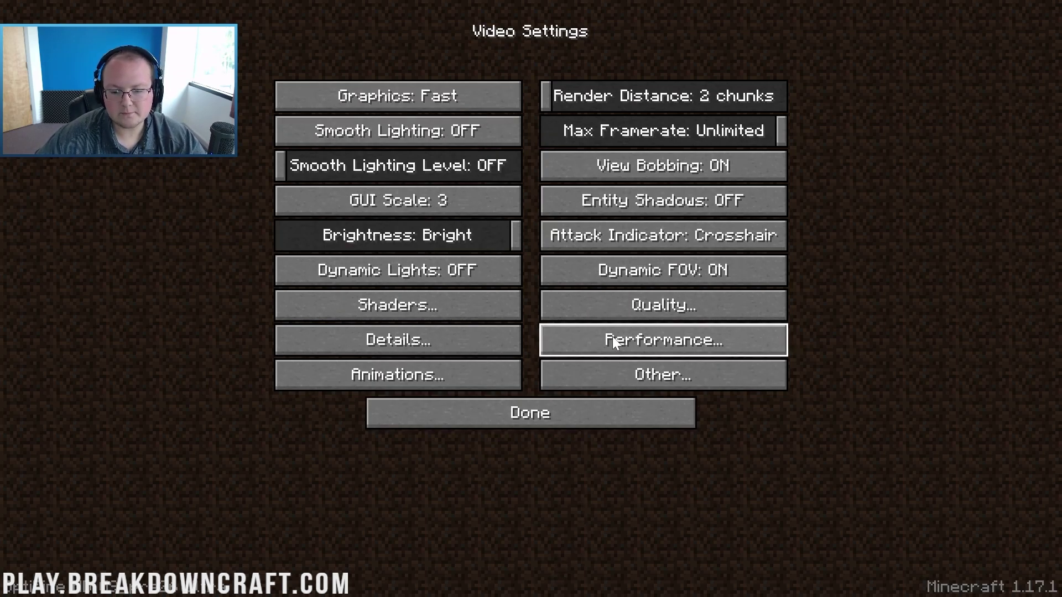
Step: In the Detail Settings, turn off Clouds, Cloud Height and Rain & Snow, and set Trees to Fast
click(368, 344)
click(416, 98)
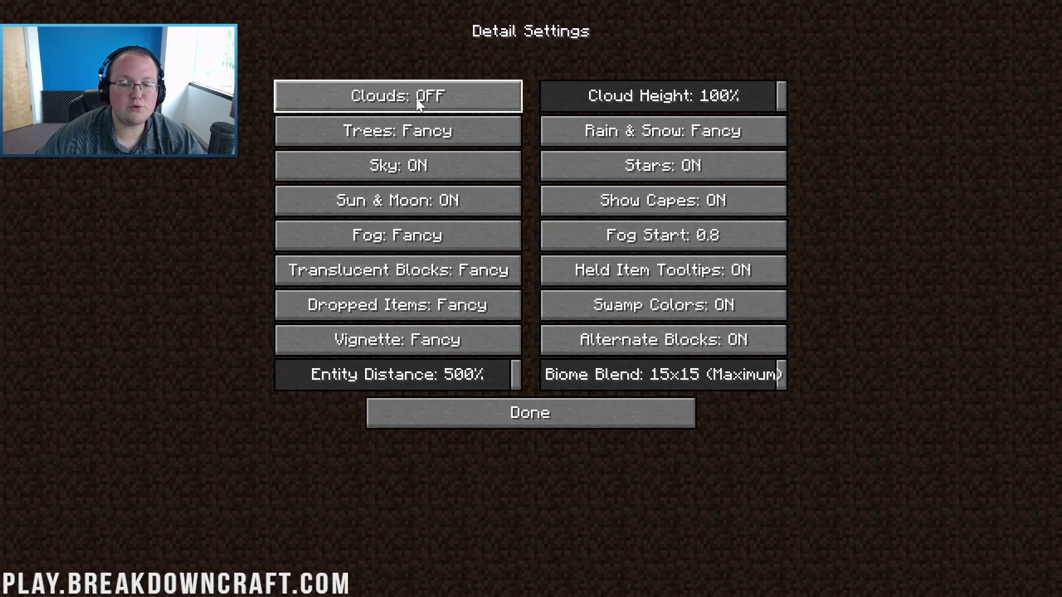
click(416, 132)
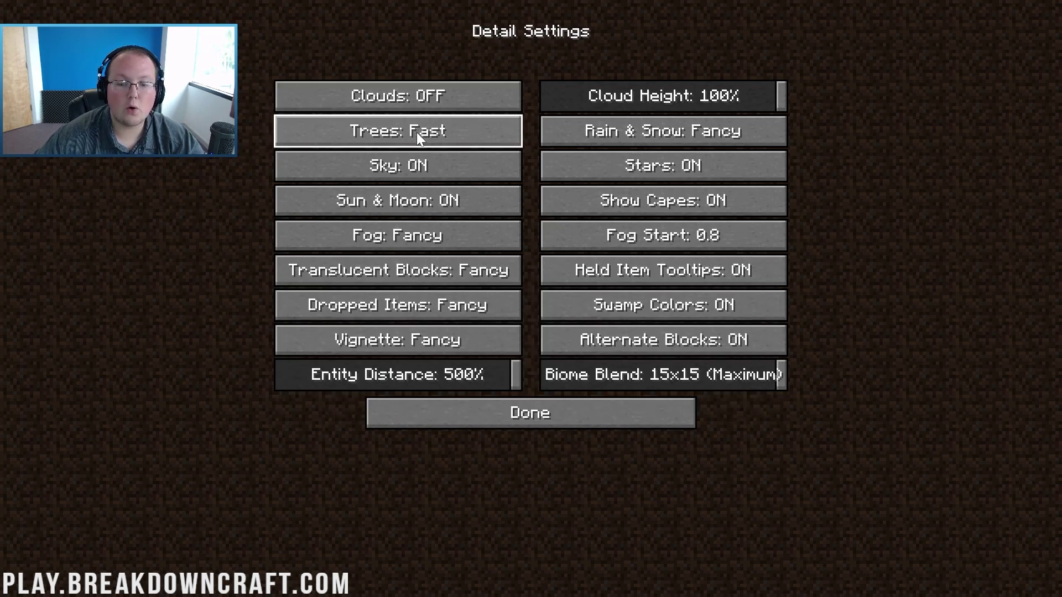
drag(616, 100, 545, 97)
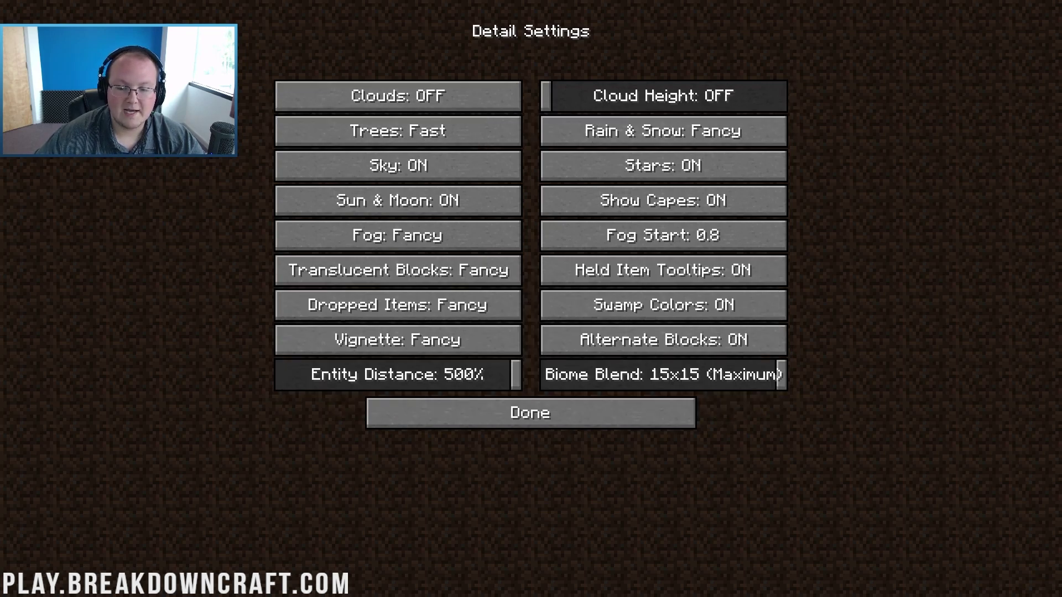
click(586, 131)
Step: Turn off Sky, Stars, Sun & Moon and Fog, and set Translucent Blocks to Fast
click(433, 165)
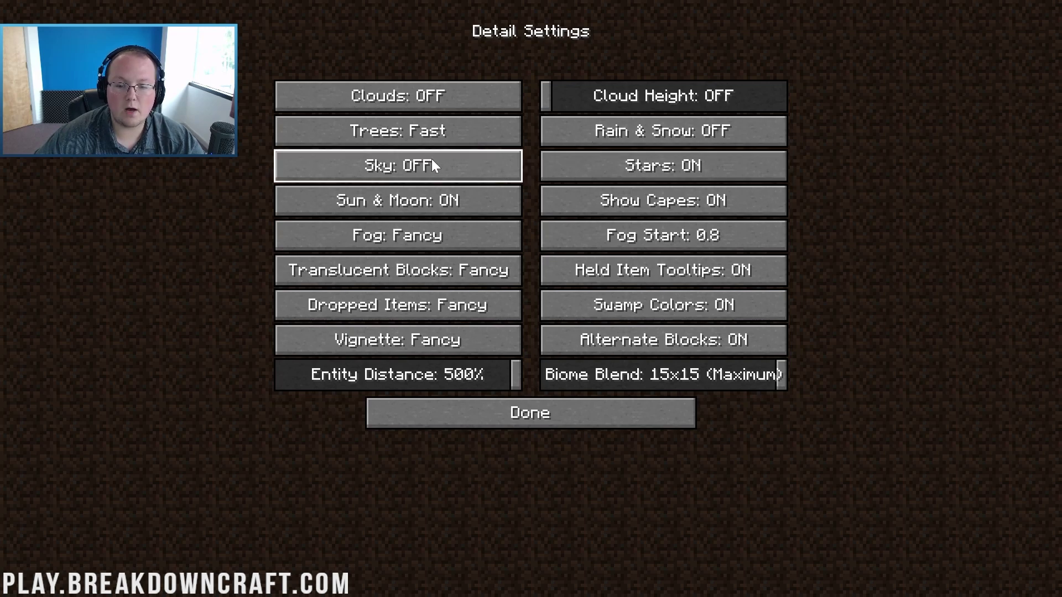
click(660, 160)
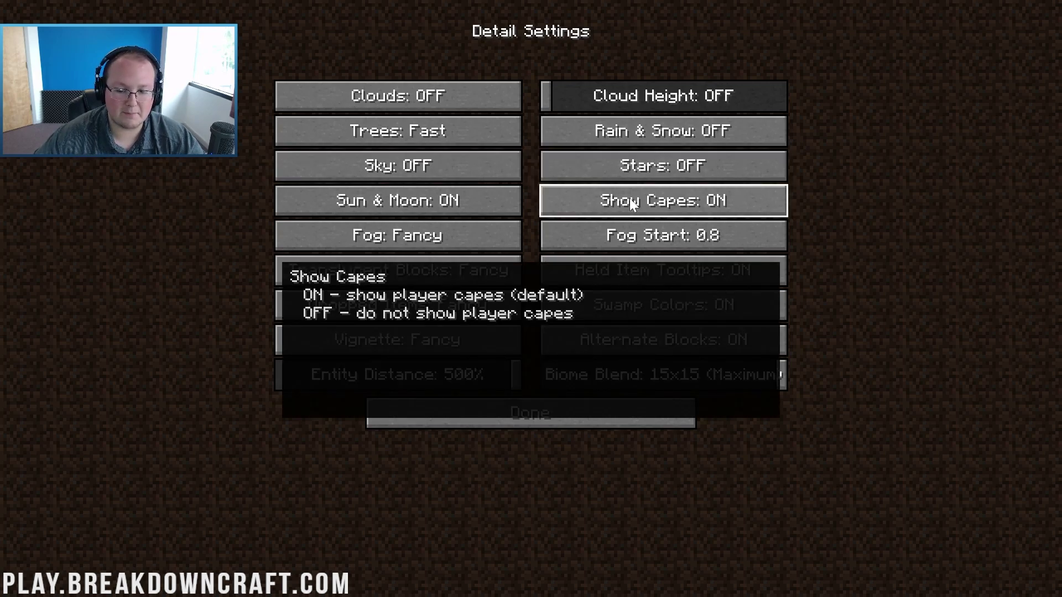
click(437, 211)
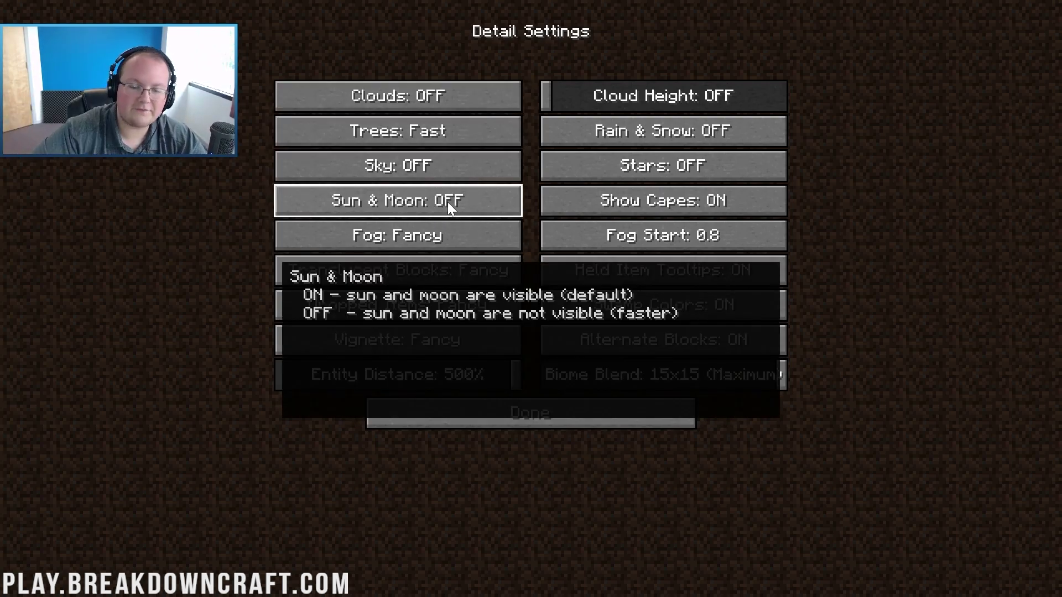
click(466, 245)
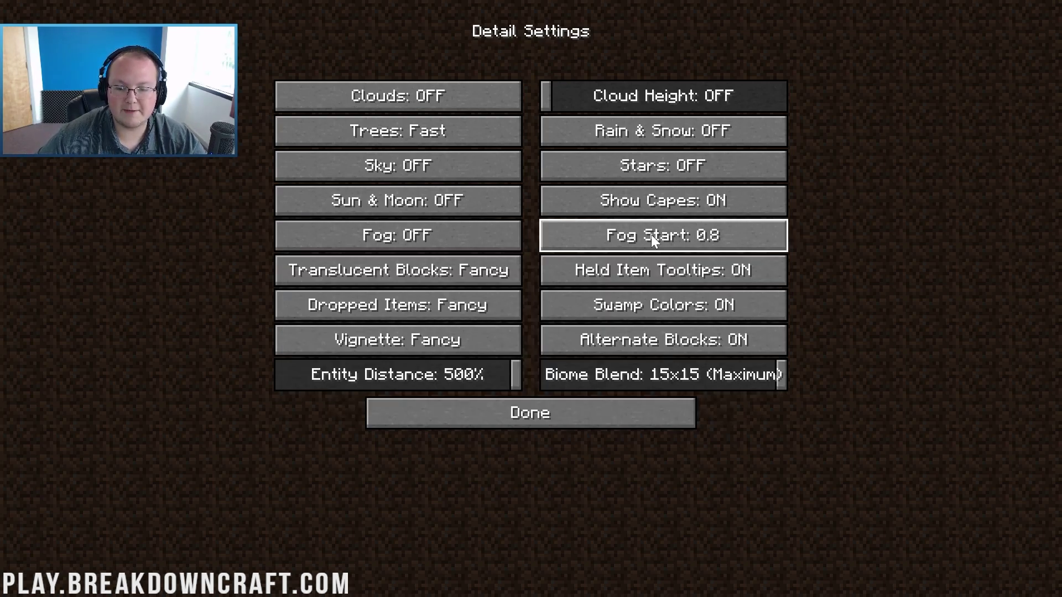
click(330, 280)
click(330, 280)
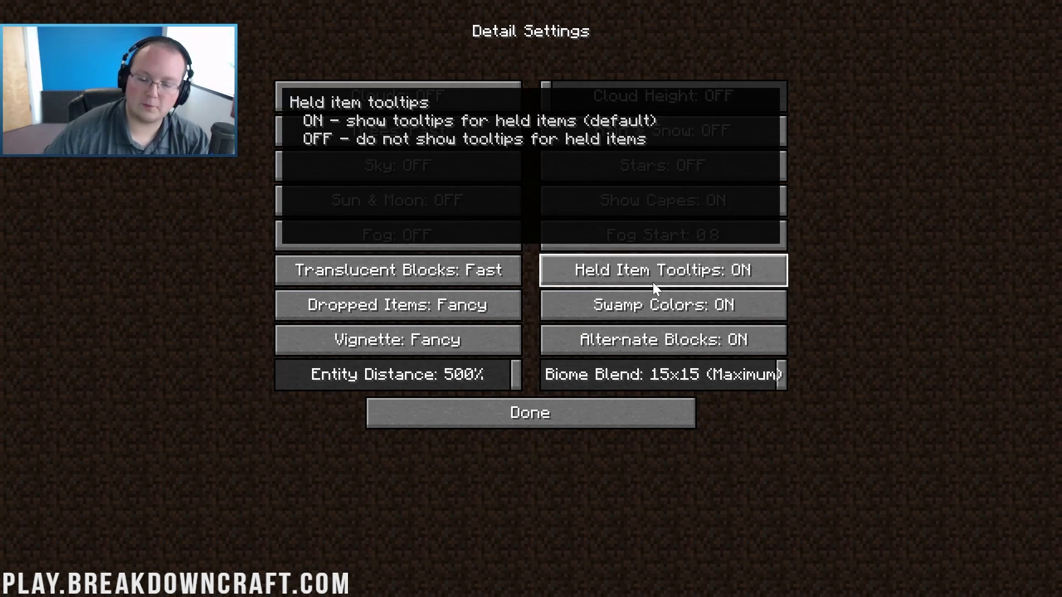
Step: In the Detail Settings, turn off Swamp Colors and set Dropped Items and Vignette to Fast
click(645, 304)
click(461, 314)
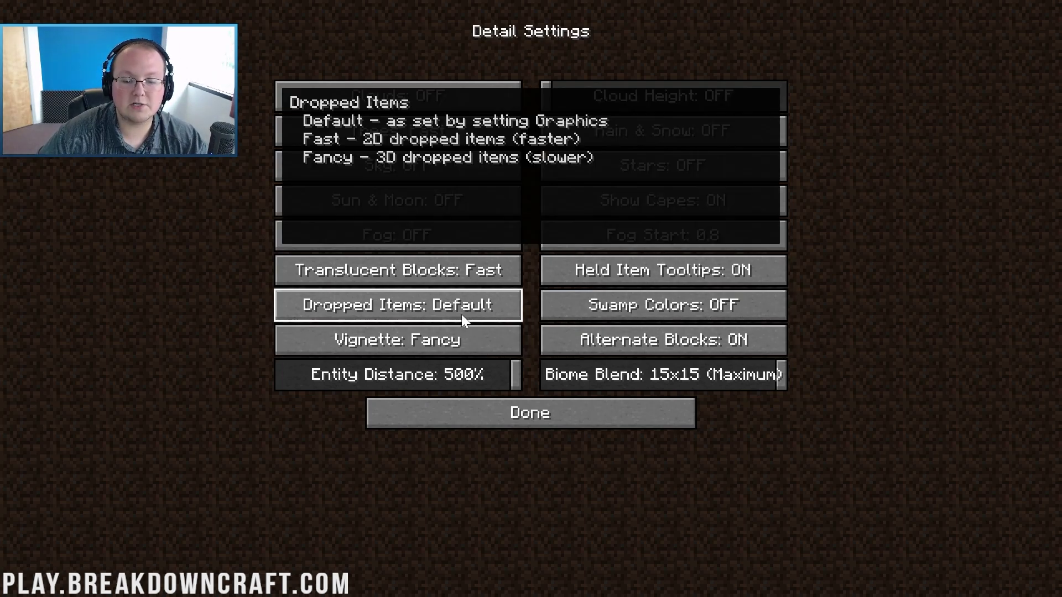
click(461, 314)
click(442, 351)
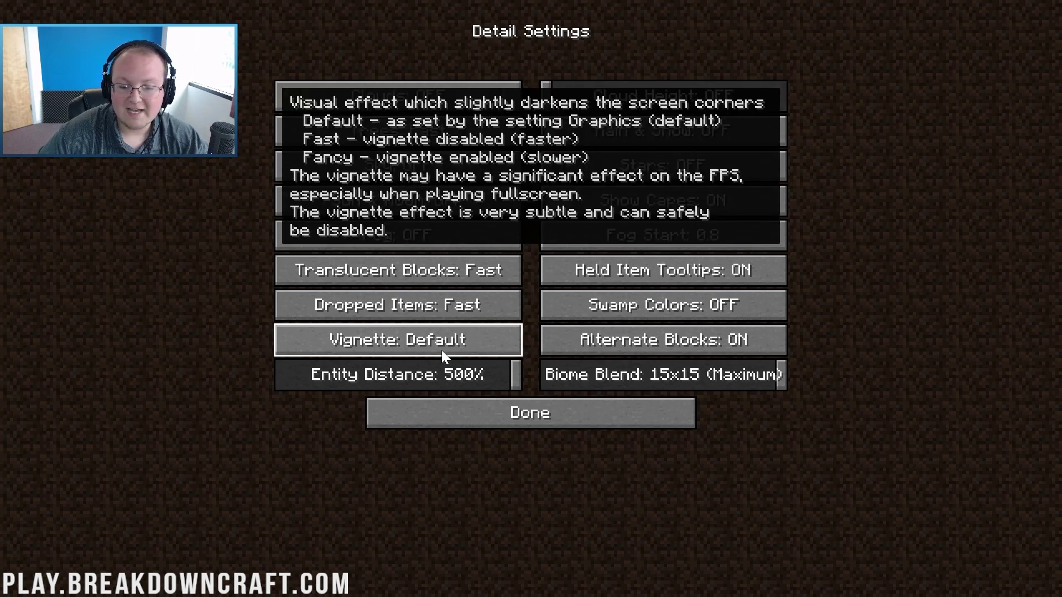
click(442, 349)
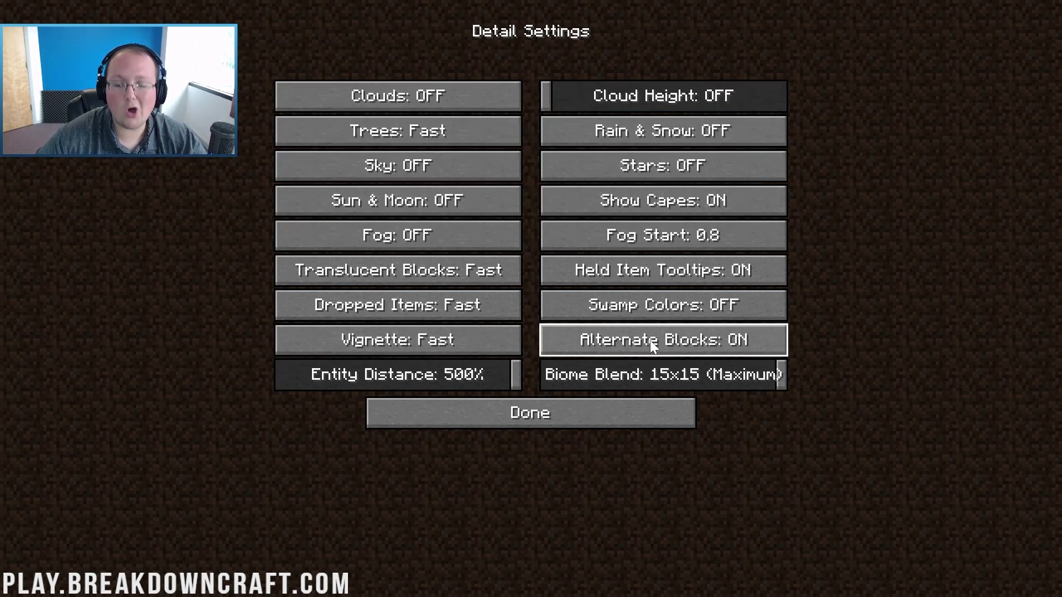
Step: Turn off Alternate Blocks, set Entity Distance to 50% and Biome Blend to OFF (Fastest), and close the Detail Settings
click(648, 344)
drag(334, 376, 281, 376)
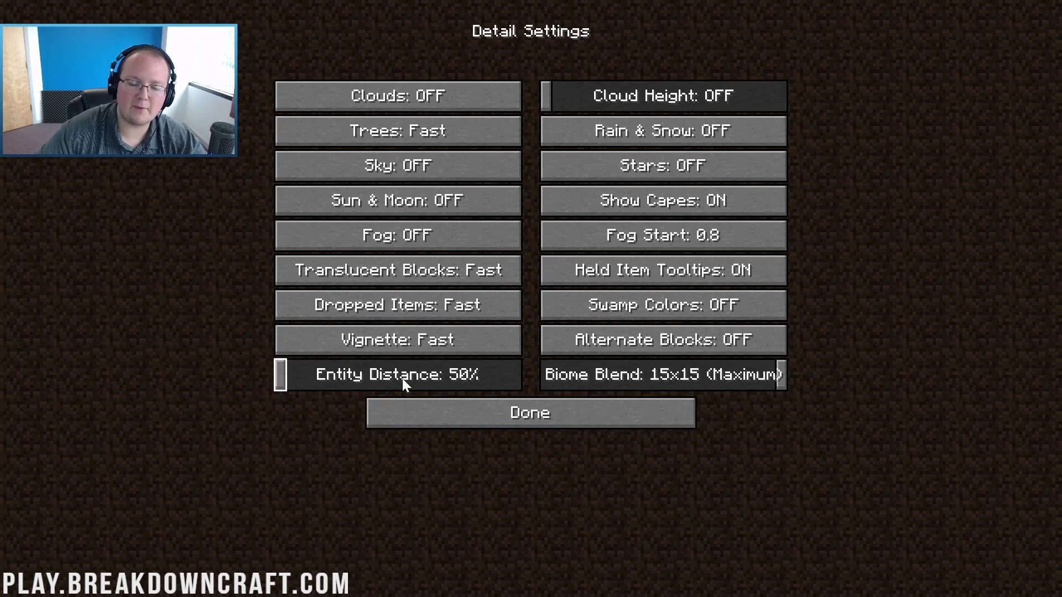
mouse_move(403, 378)
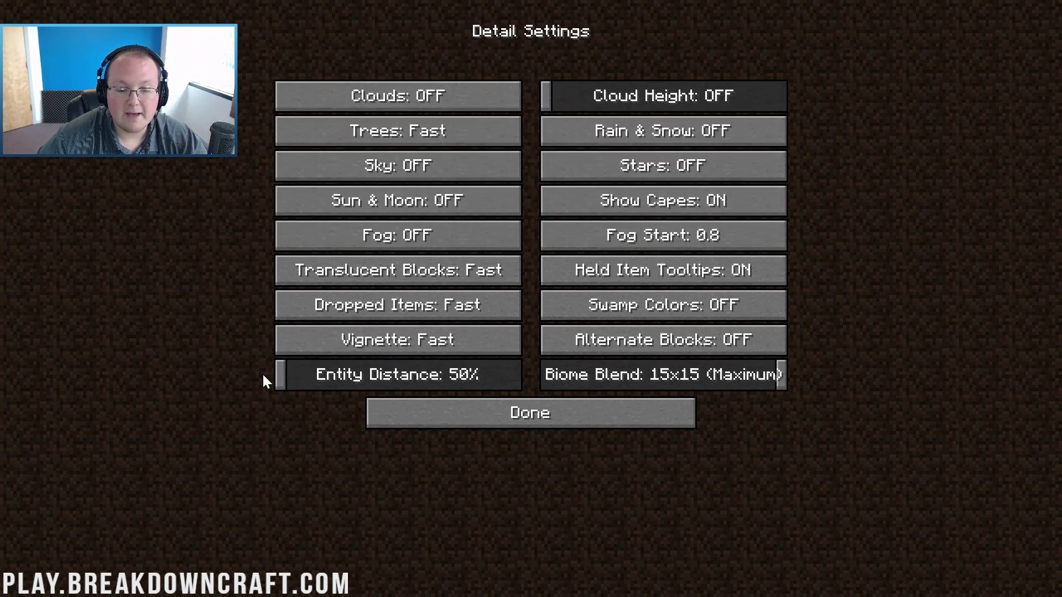
drag(620, 380, 356, 469)
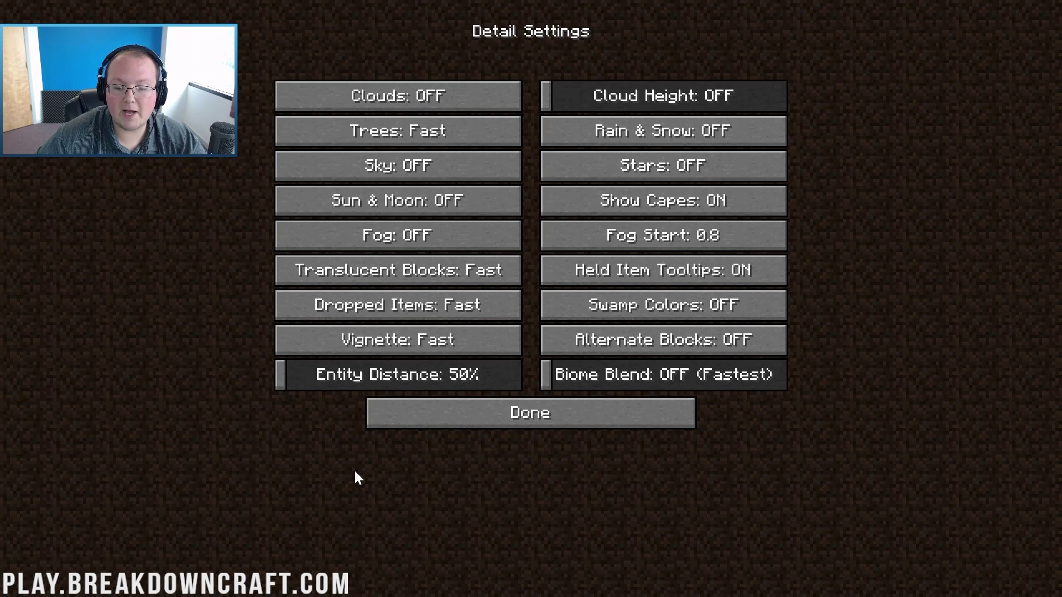
click(562, 417)
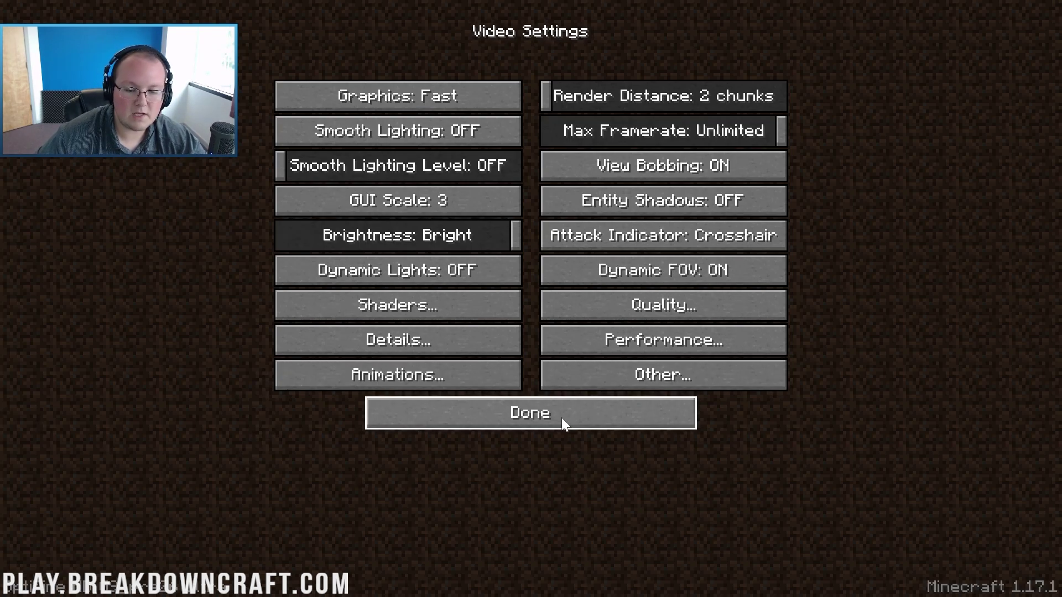
Step: In the Performance Settings, turn on Render Regions and Fast Render
click(627, 340)
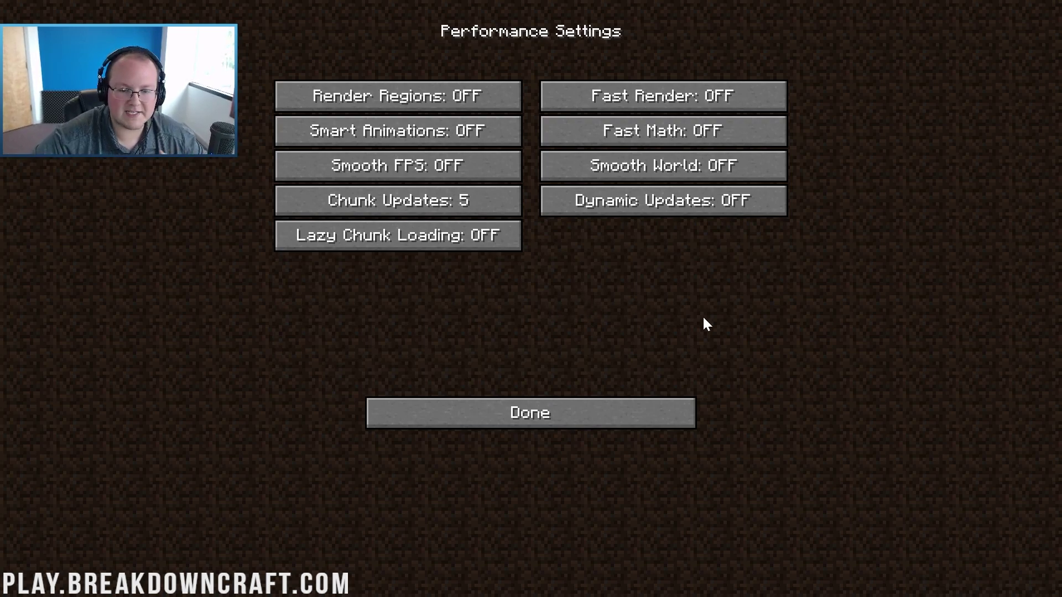
mouse_move(407, 100)
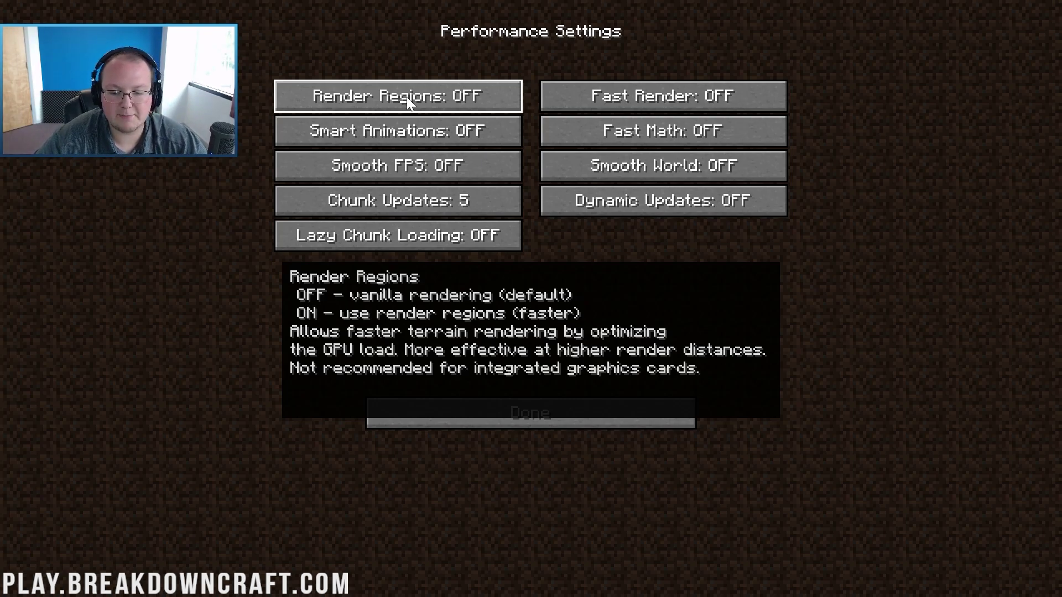
click(407, 98)
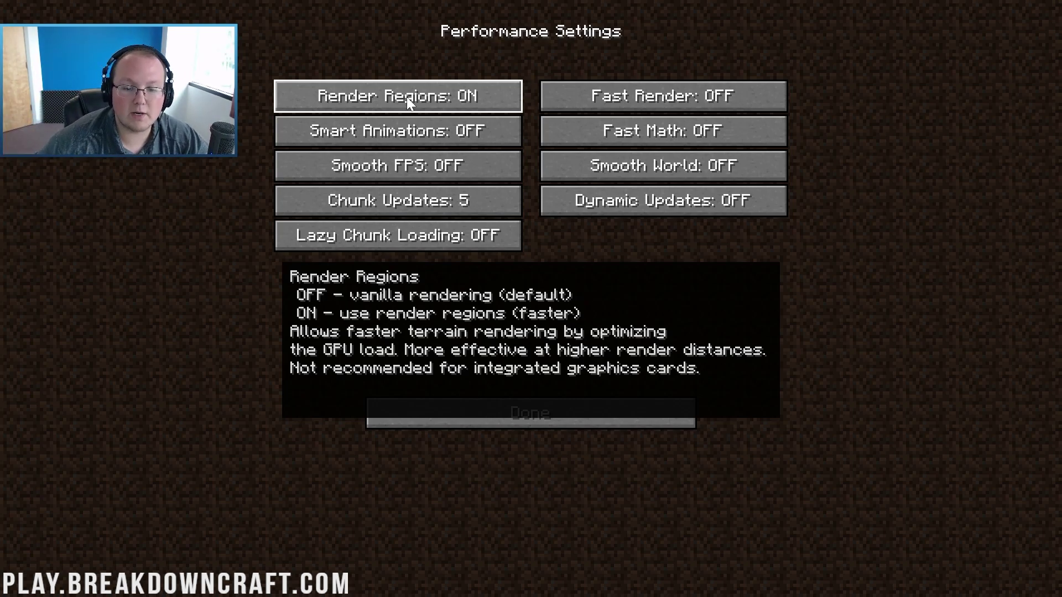
click(407, 97)
click(407, 98)
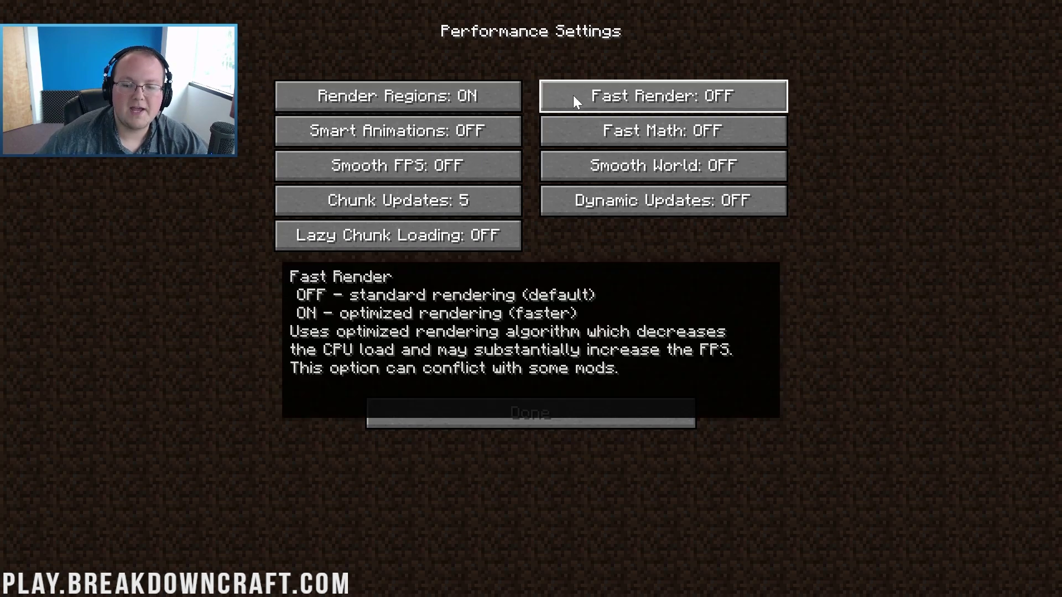
click(573, 97)
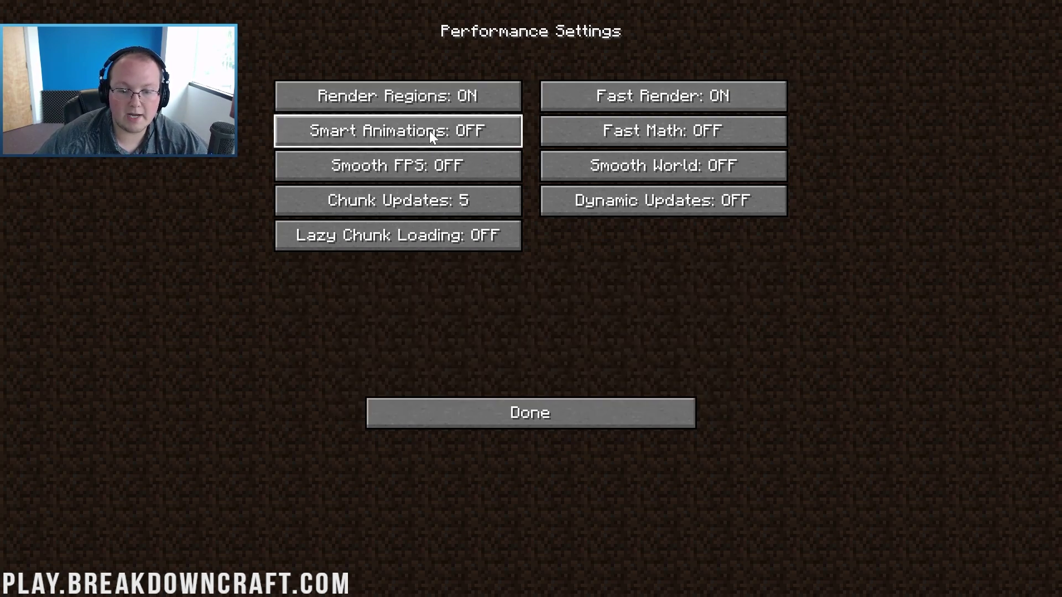
Step: Turn on Smart Animations, Fast Math, Smooth FPS and Smooth World
click(431, 132)
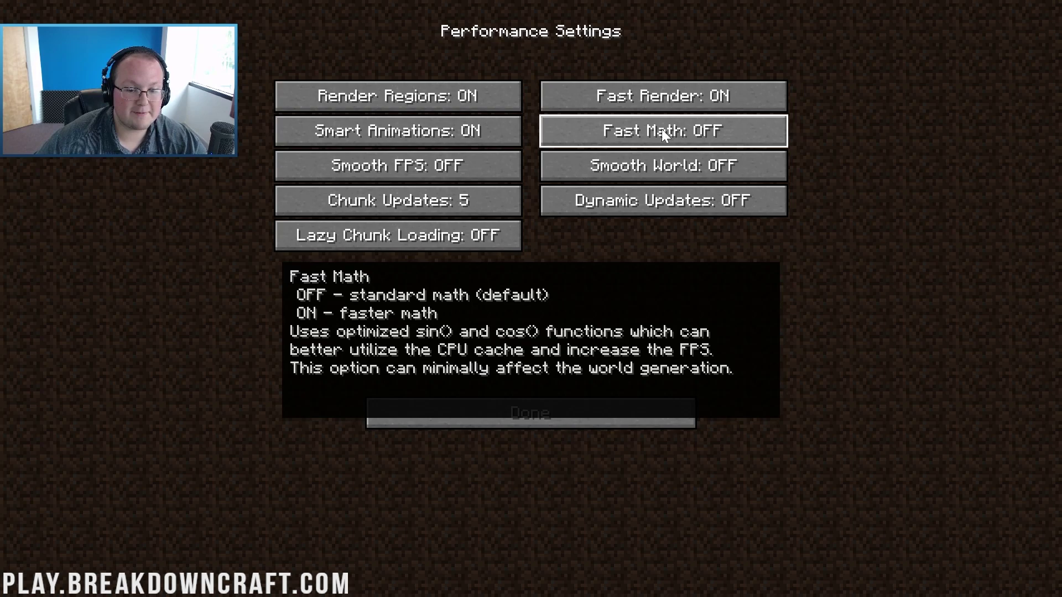
click(662, 128)
click(386, 178)
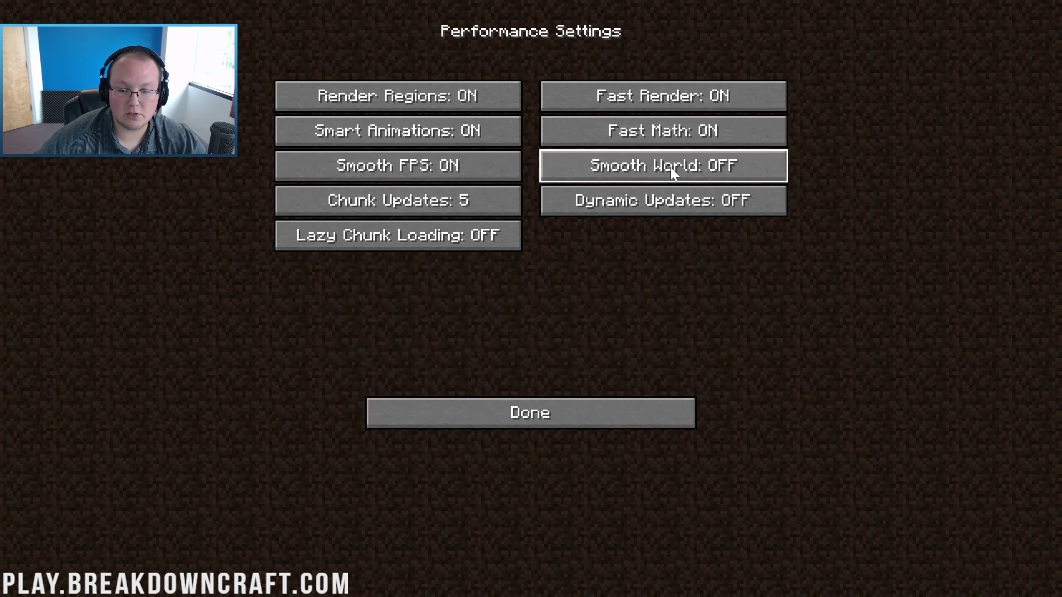
click(670, 167)
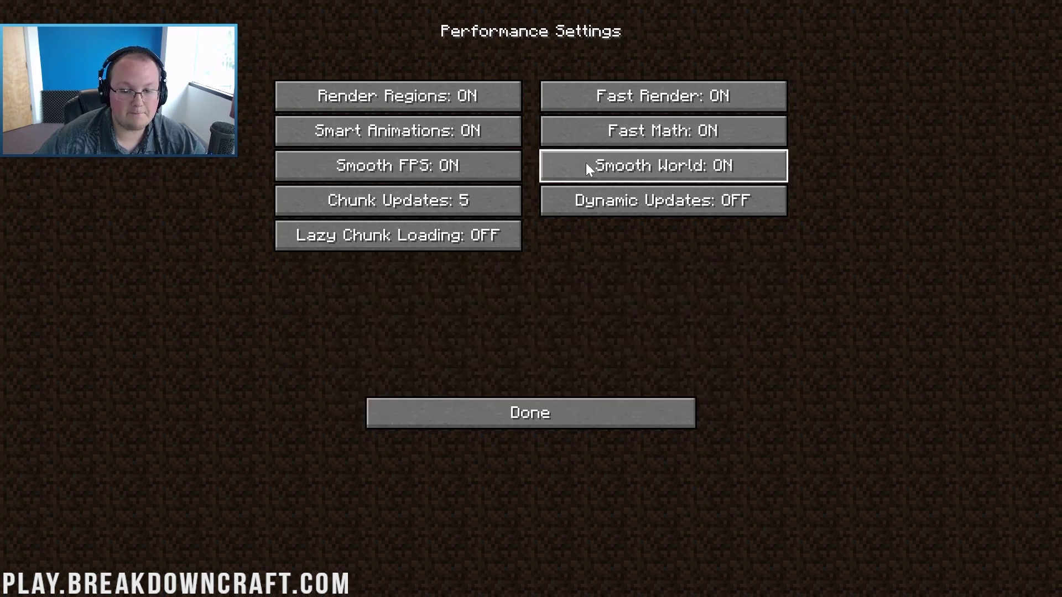
Step: Turn Smooth FPS back off and set Chunk Updates to 1
click(409, 161)
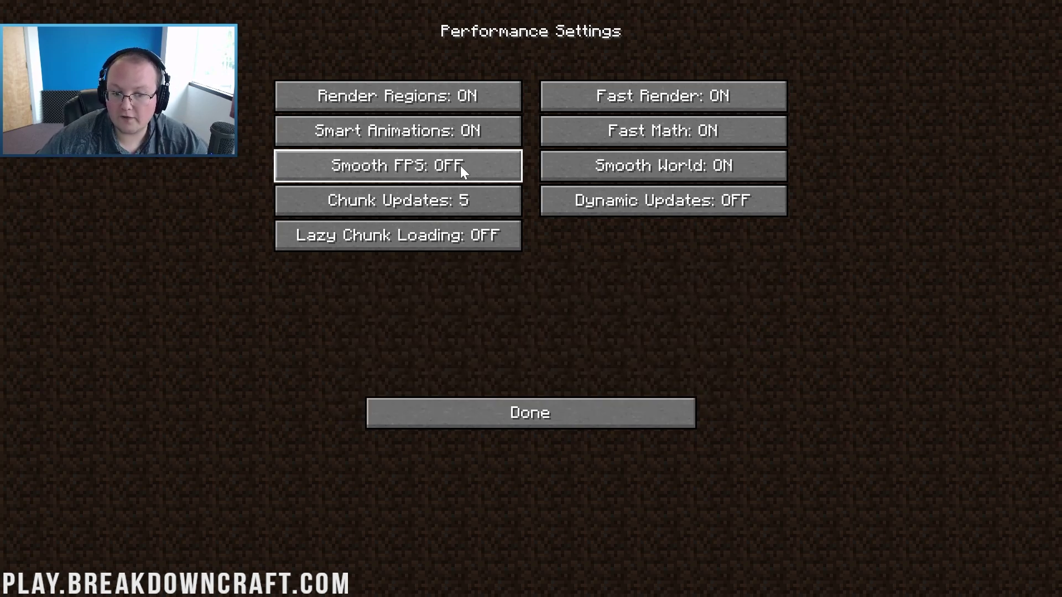
mouse_move(456, 155)
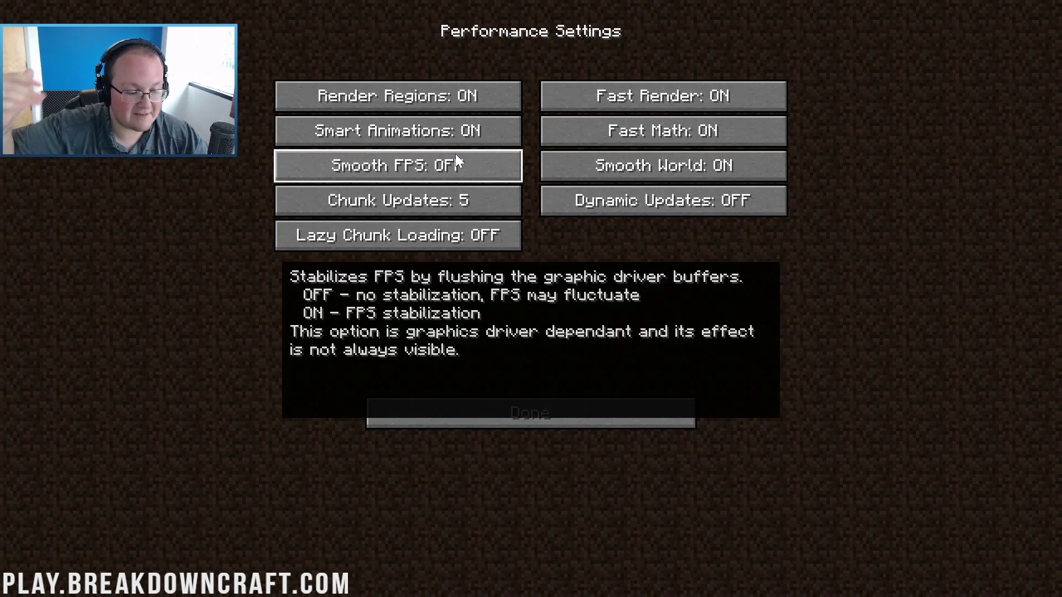
click(456, 159)
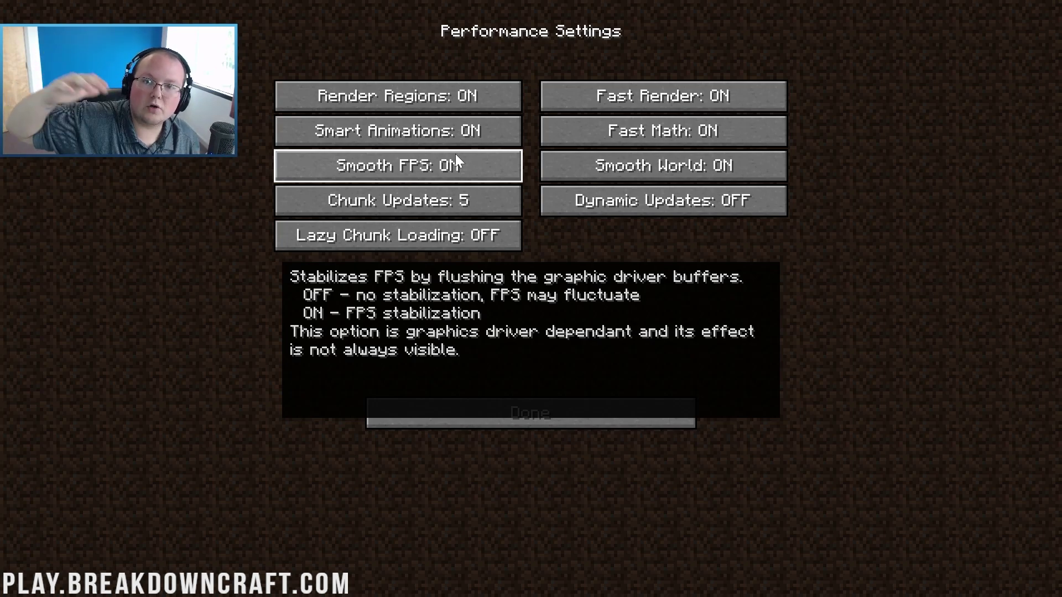
click(455, 154)
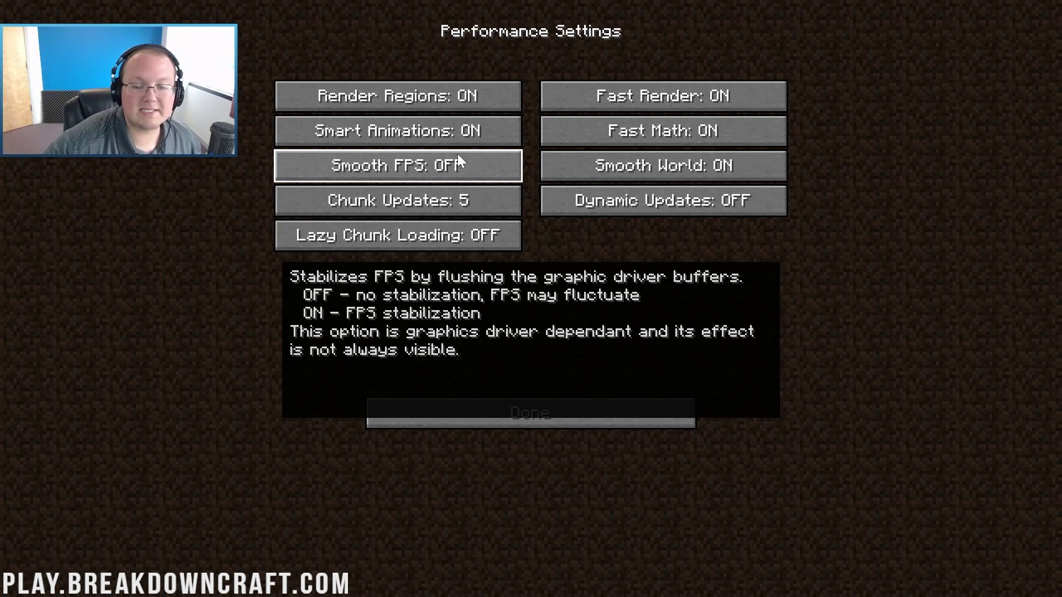
click(480, 198)
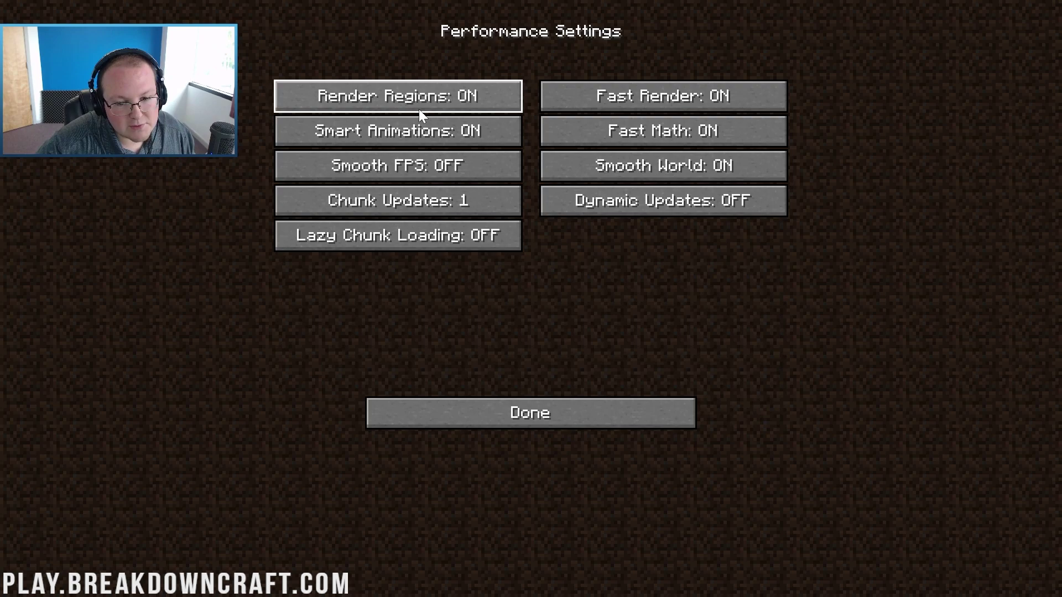
Step: Turn on Dynamic Updates and Lazy Chunk Loading, and close the Performance Settings
click(724, 213)
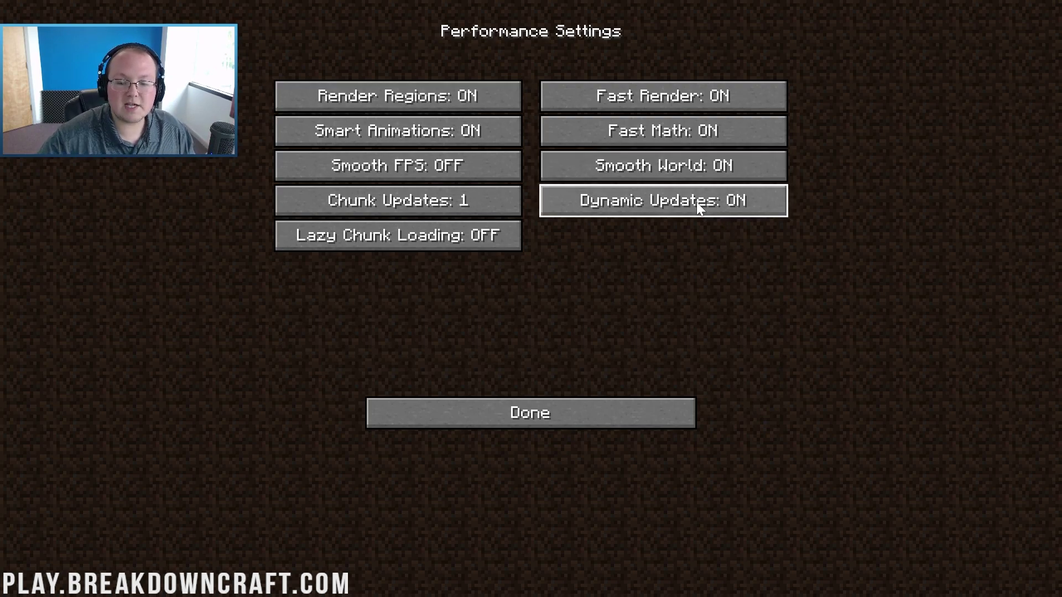
mouse_move(696, 201)
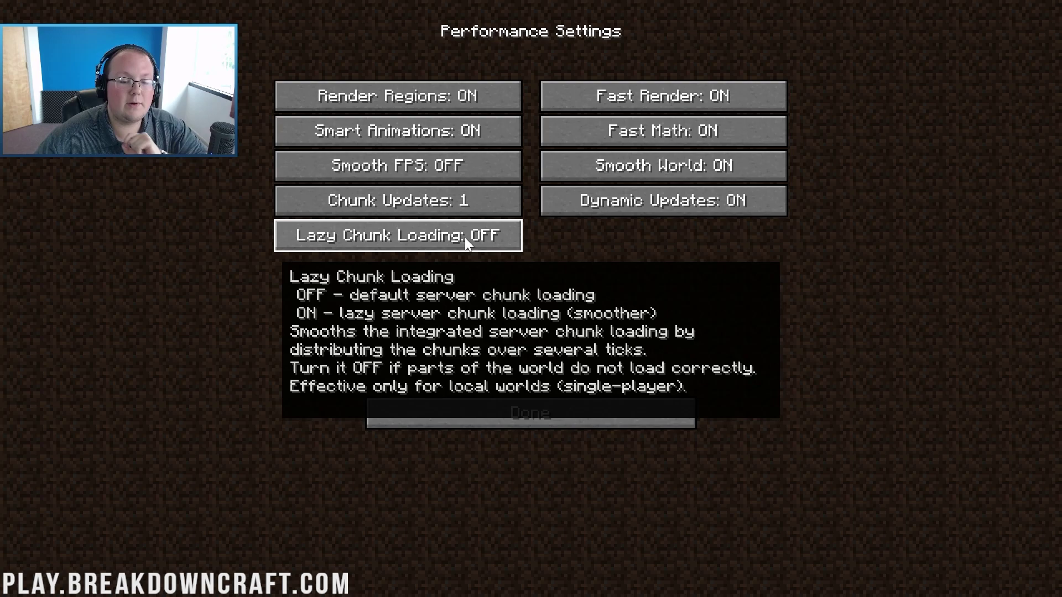
click(465, 237)
click(513, 426)
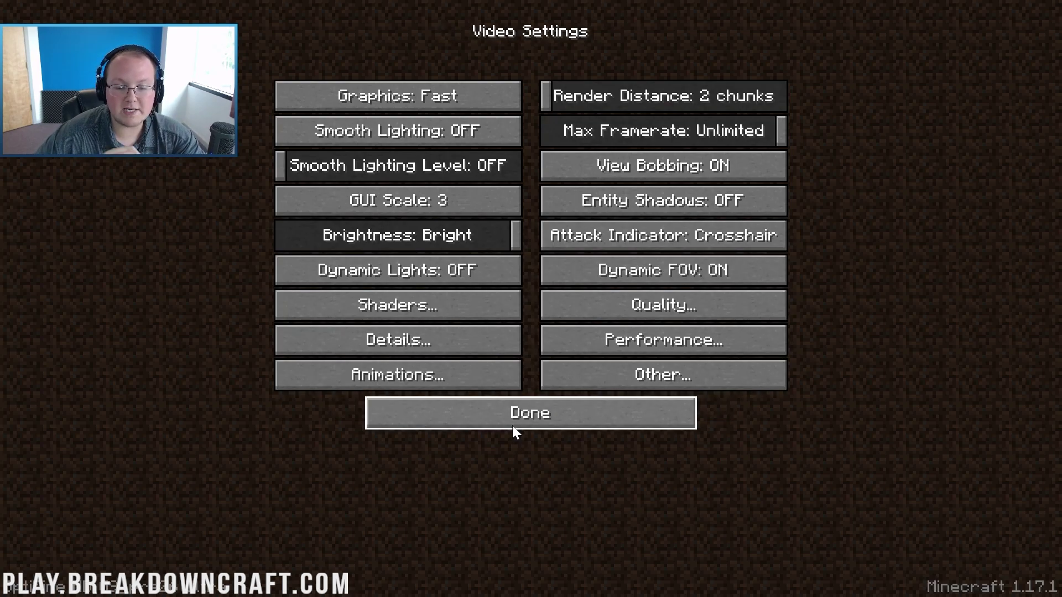
Step: In the Animation Settings, switch all animations and particles off at once and return to the Video Settings
click(391, 363)
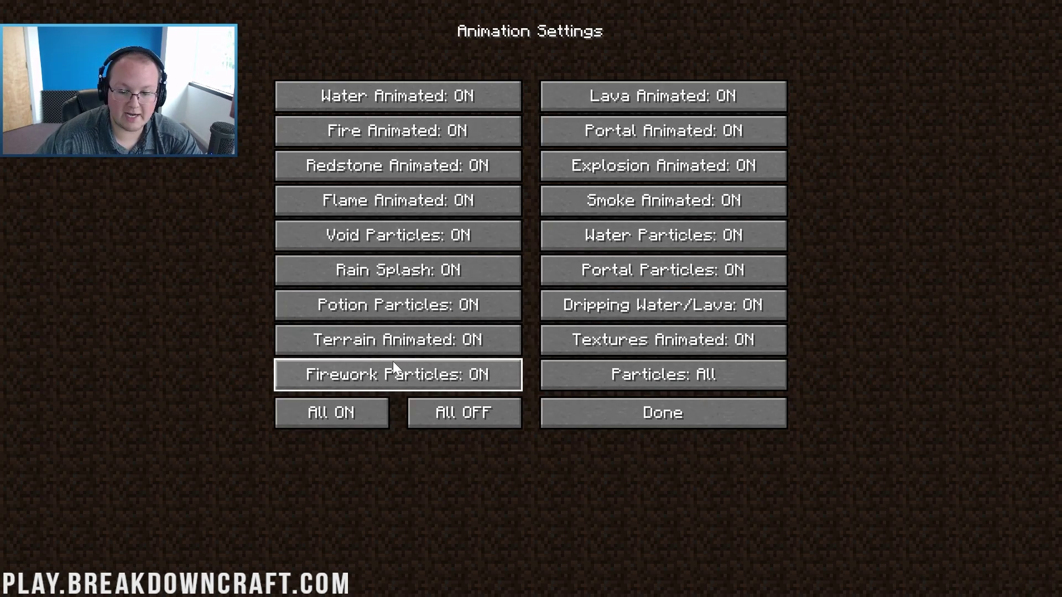
click(423, 422)
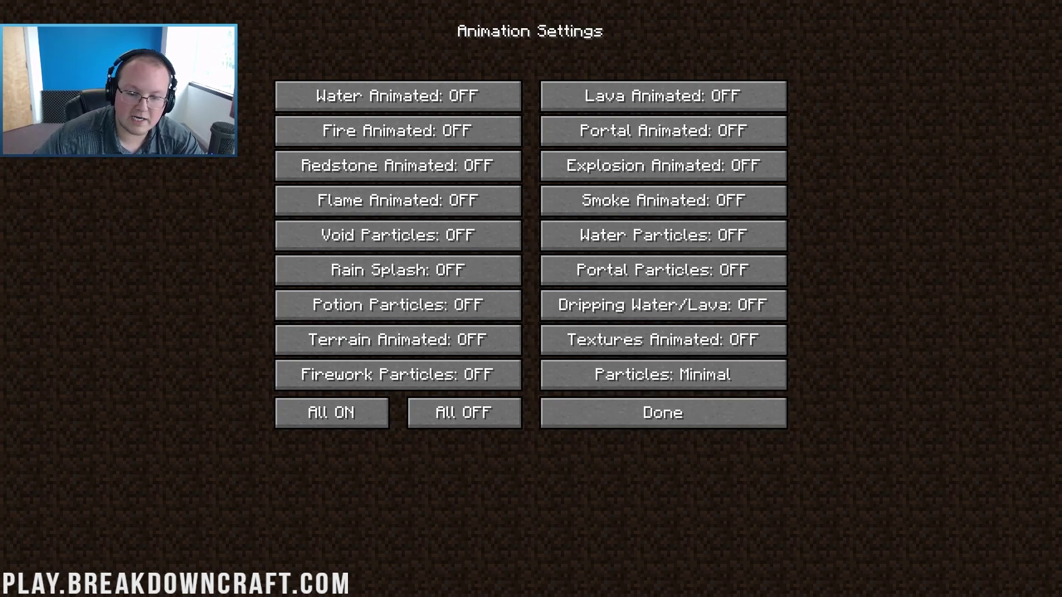
click(663, 410)
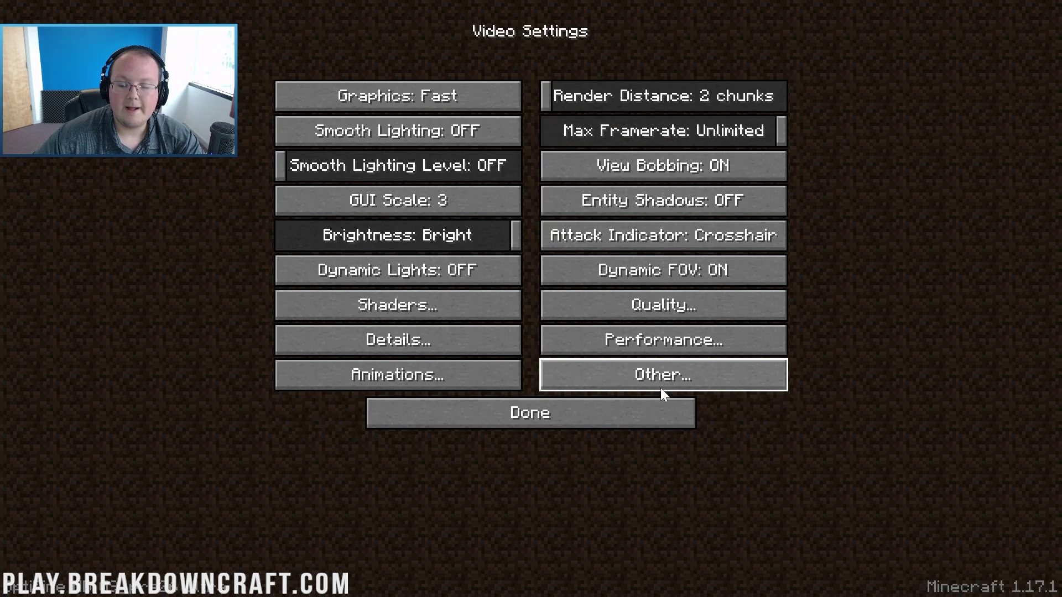
Step: In the Other Settings, cycle the Autosave interval through its options and back to 6min
click(661, 380)
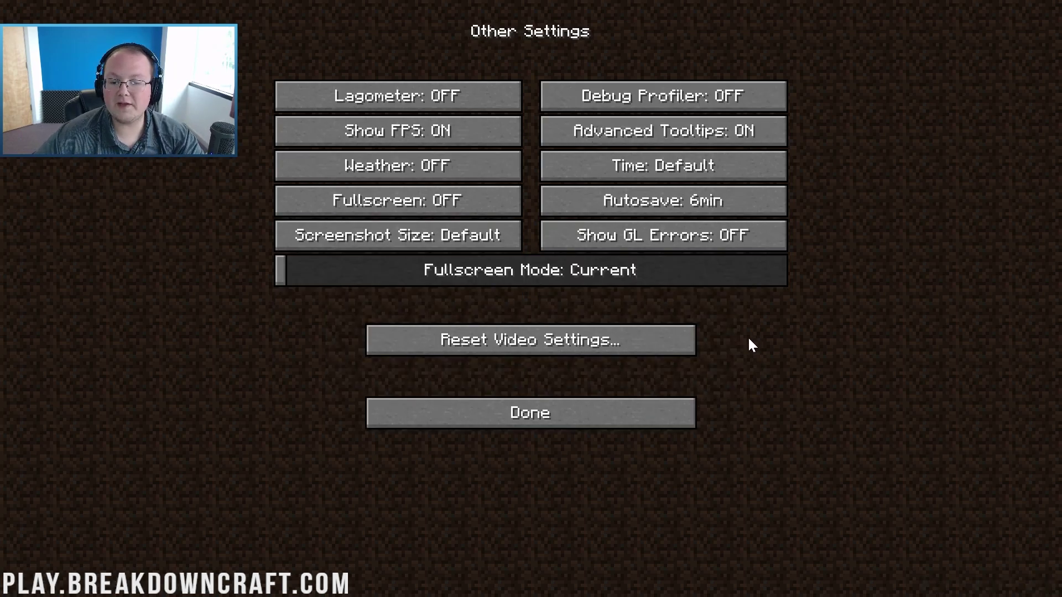
mouse_move(613, 193)
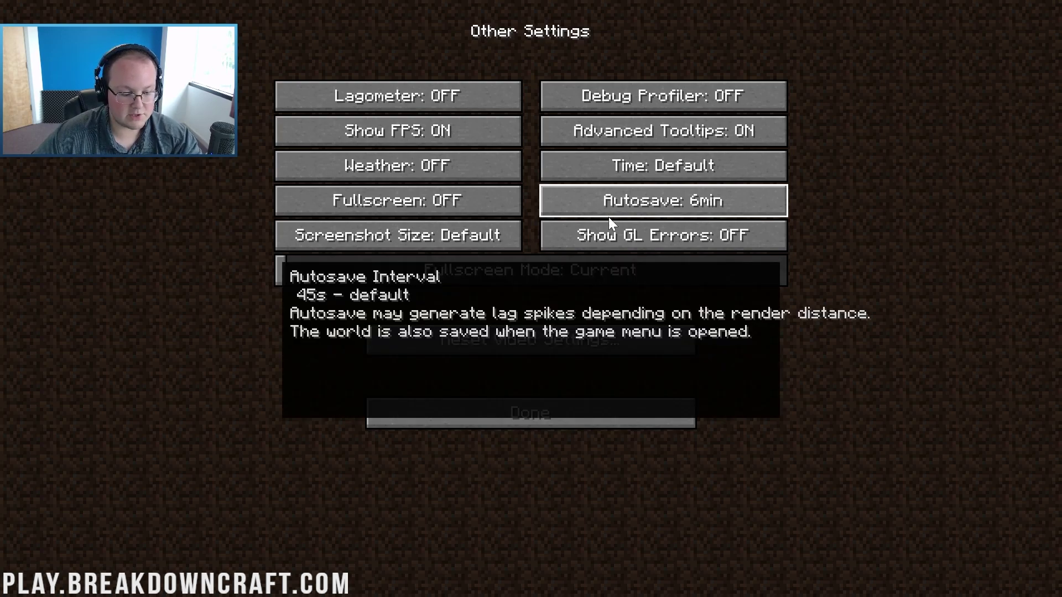
click(613, 216)
click(614, 216)
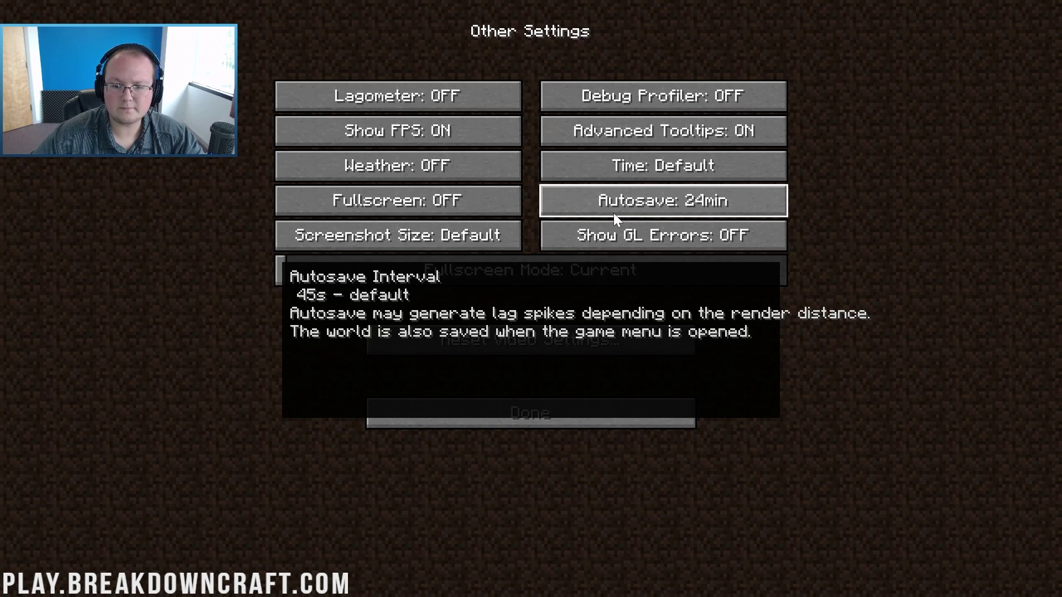
click(614, 216)
click(613, 213)
click(613, 213)
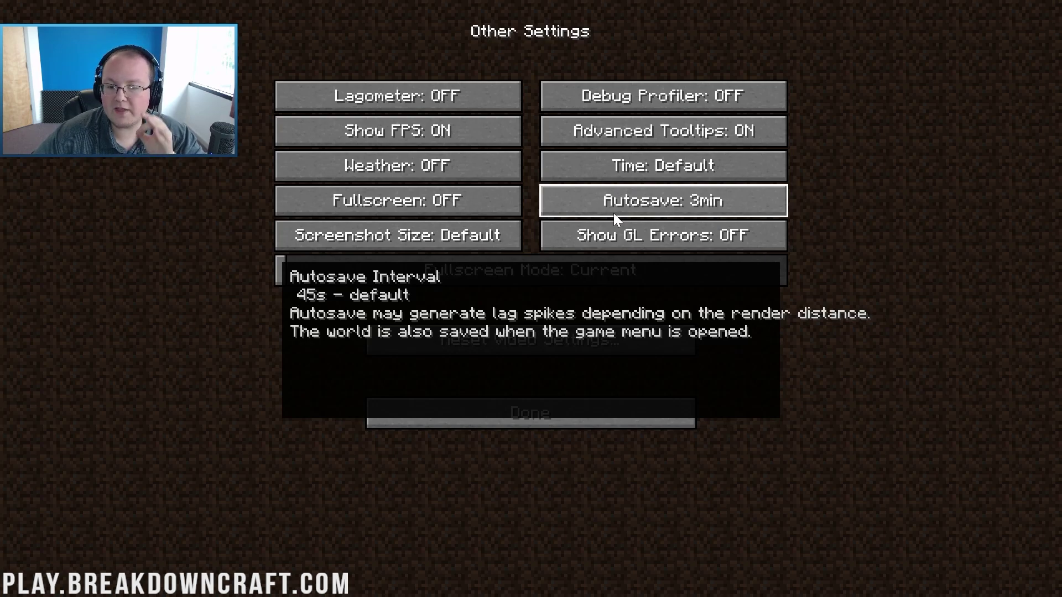
click(613, 213)
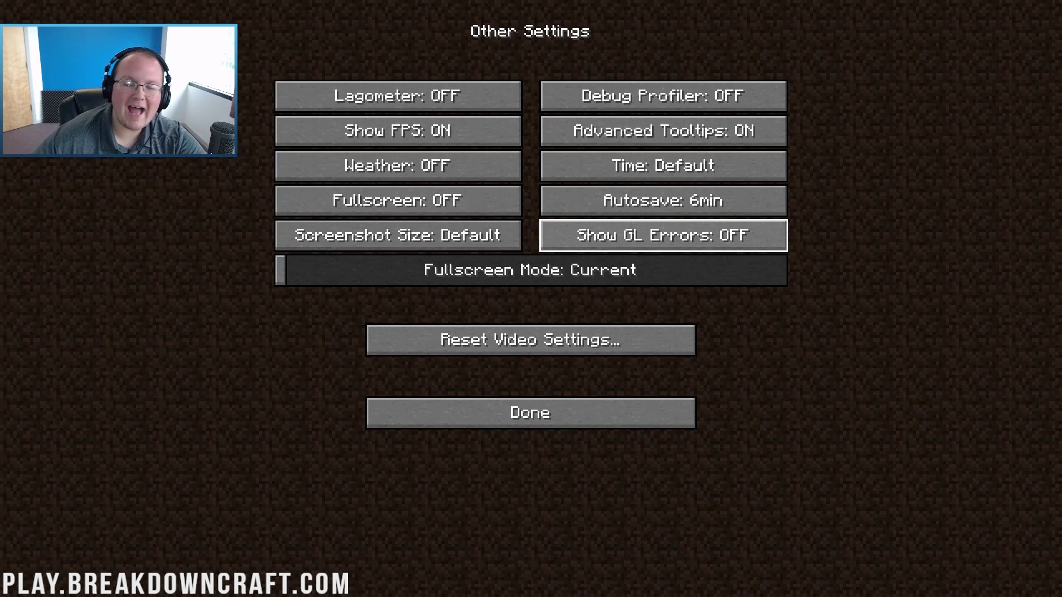
Step: Toggle Show GL Errors on and back off, and close the Other Settings
mouse_move(663, 235)
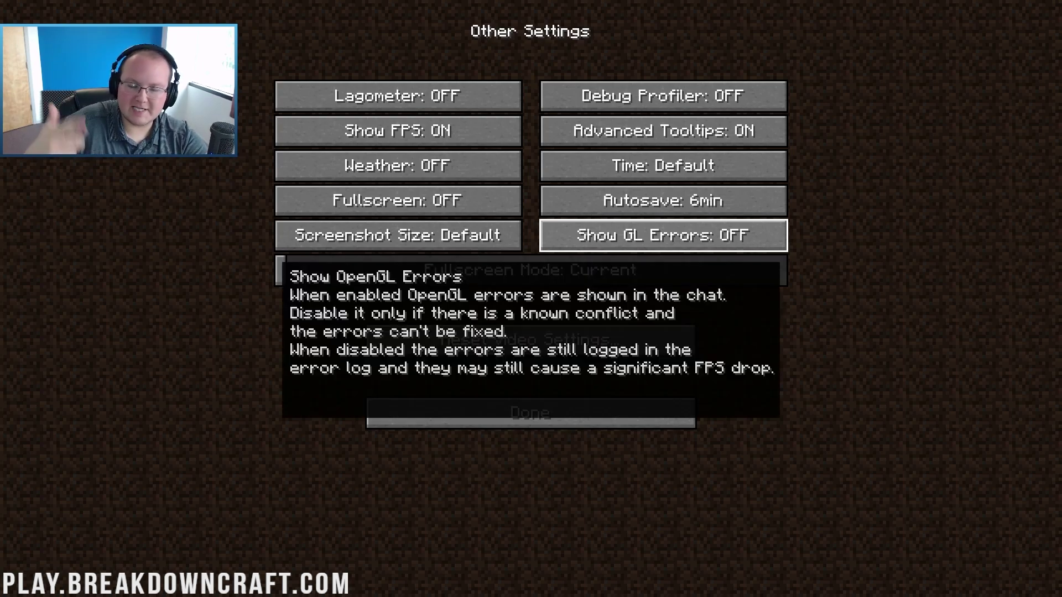
click(693, 244)
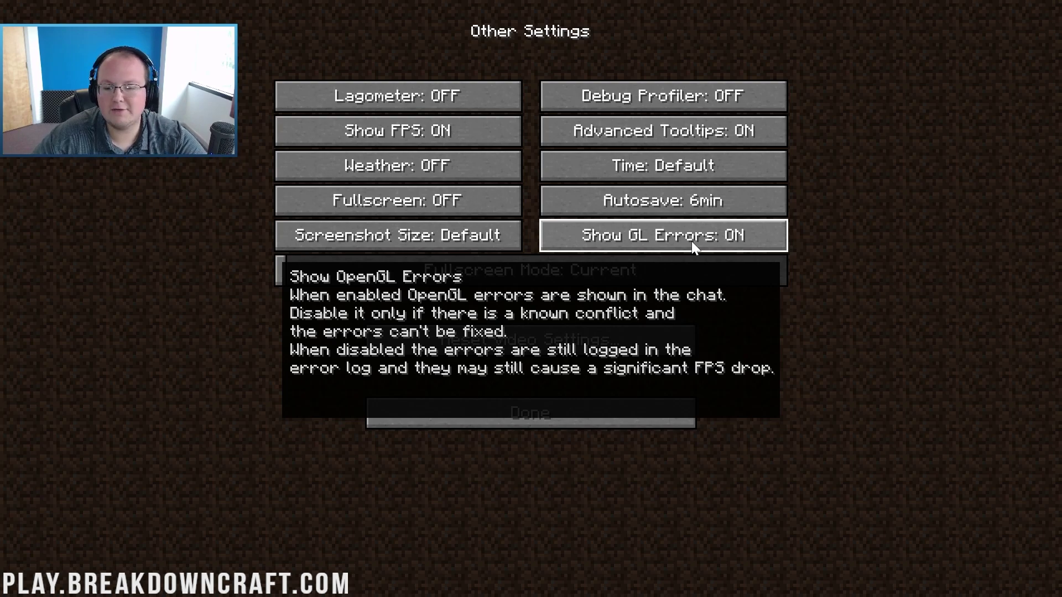
click(693, 242)
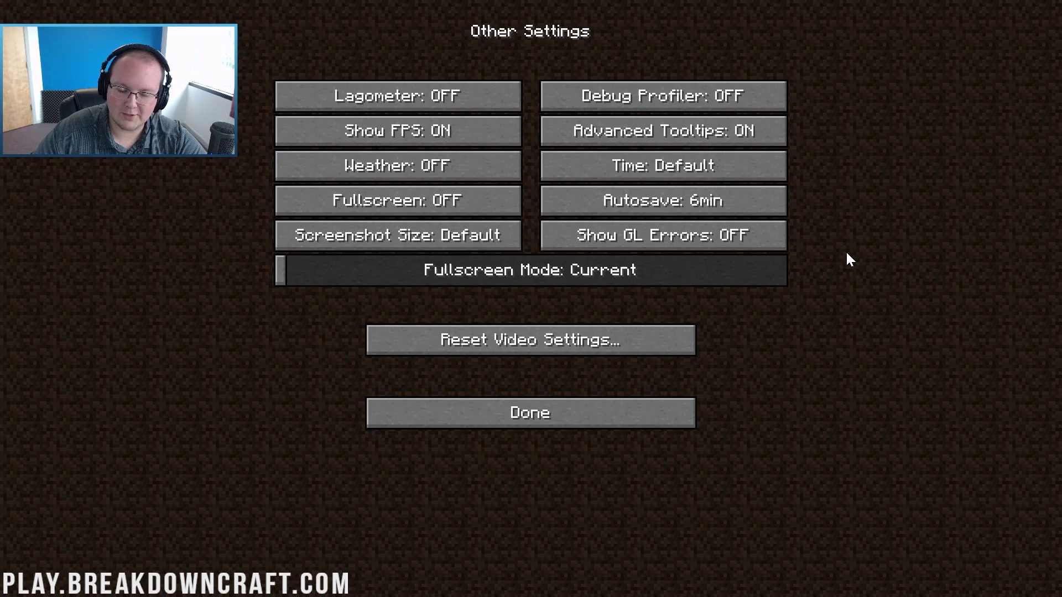
click(595, 419)
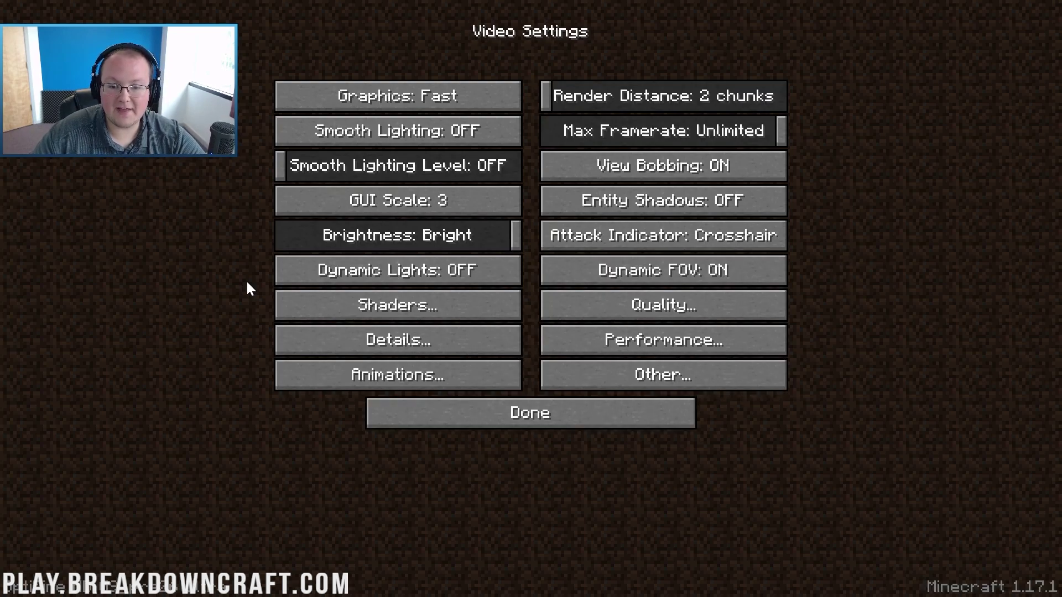
Step: Leave the Video Settings, add the John Smith Legacy 1.17.0 v1.zip resource pack above Default, remove it again and close the pack selection
click(666, 427)
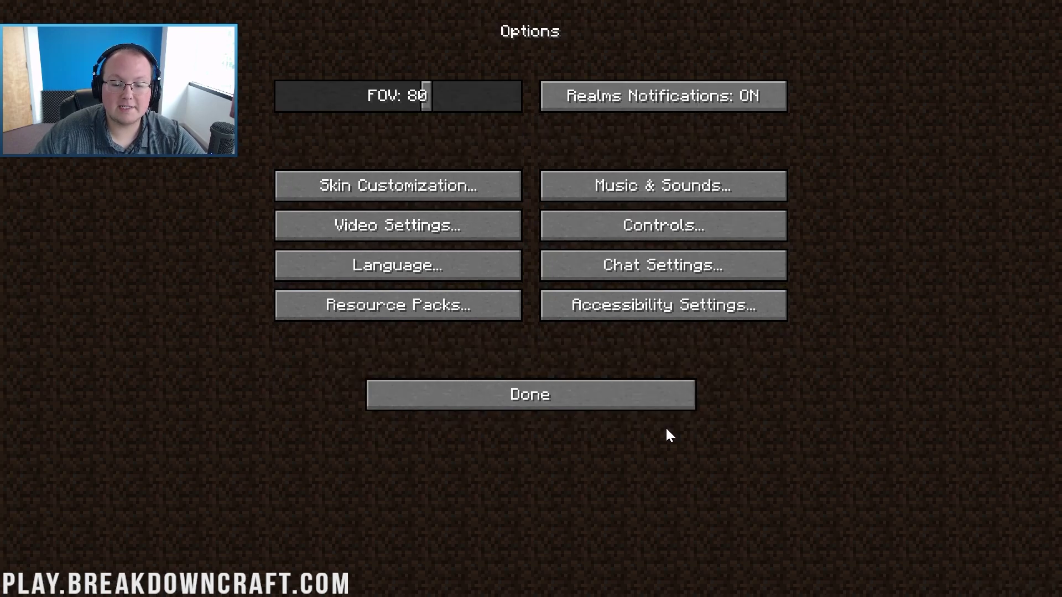
click(407, 300)
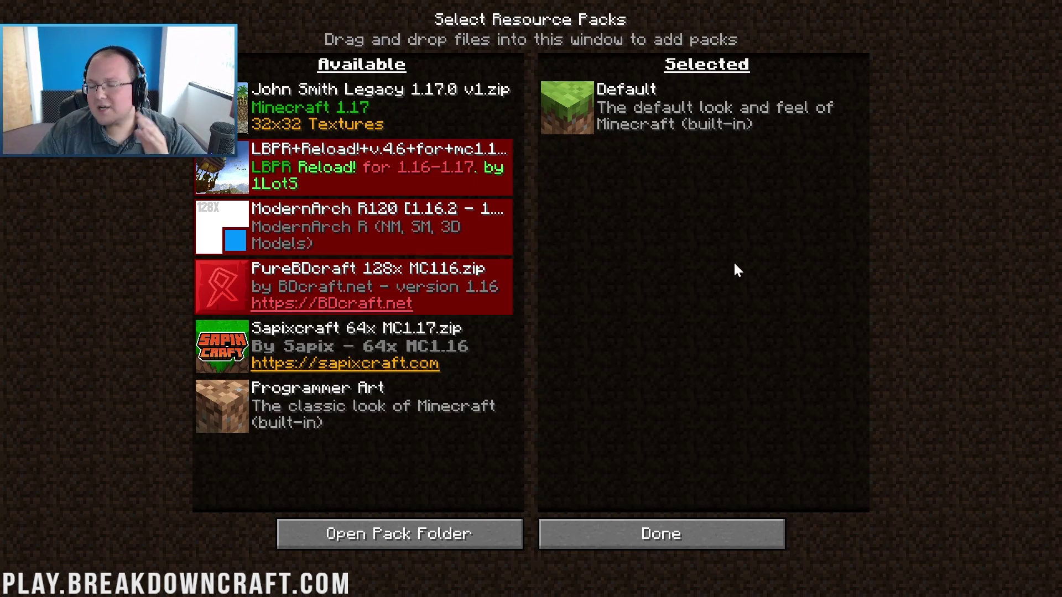
mouse_move(222, 169)
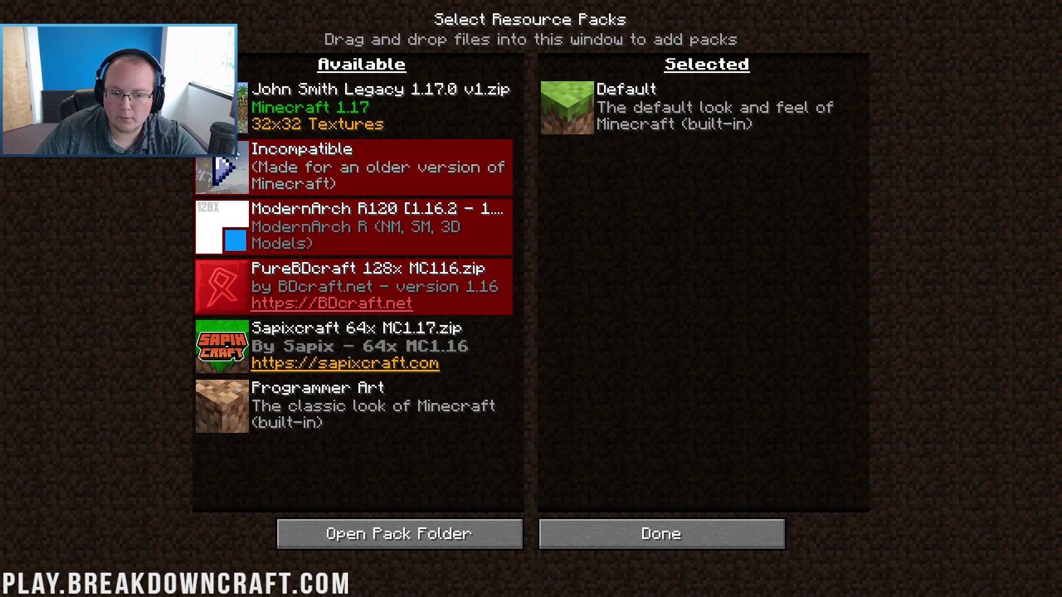
click(221, 108)
click(581, 125)
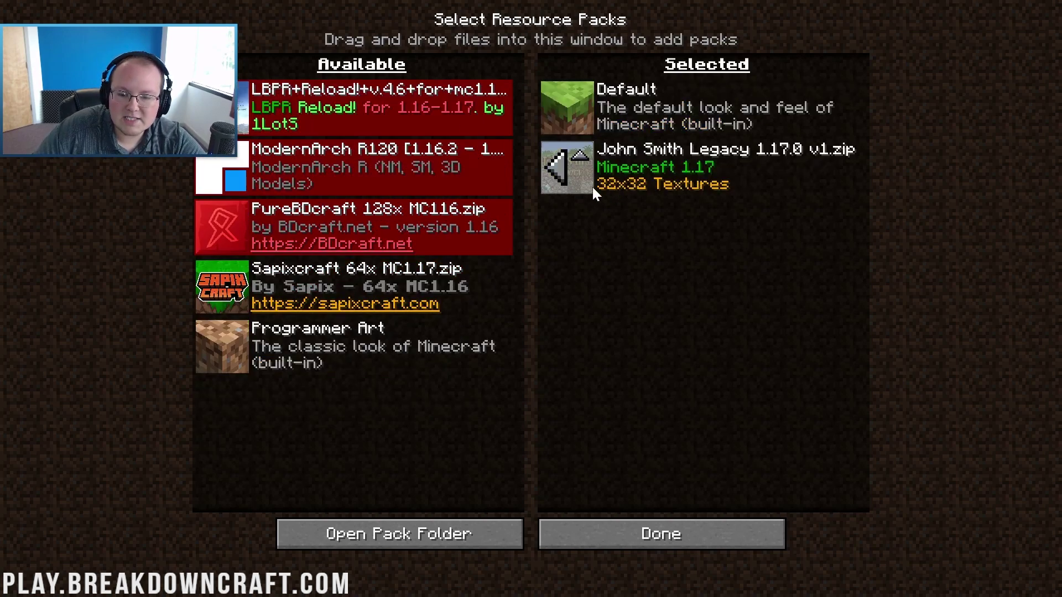
click(580, 156)
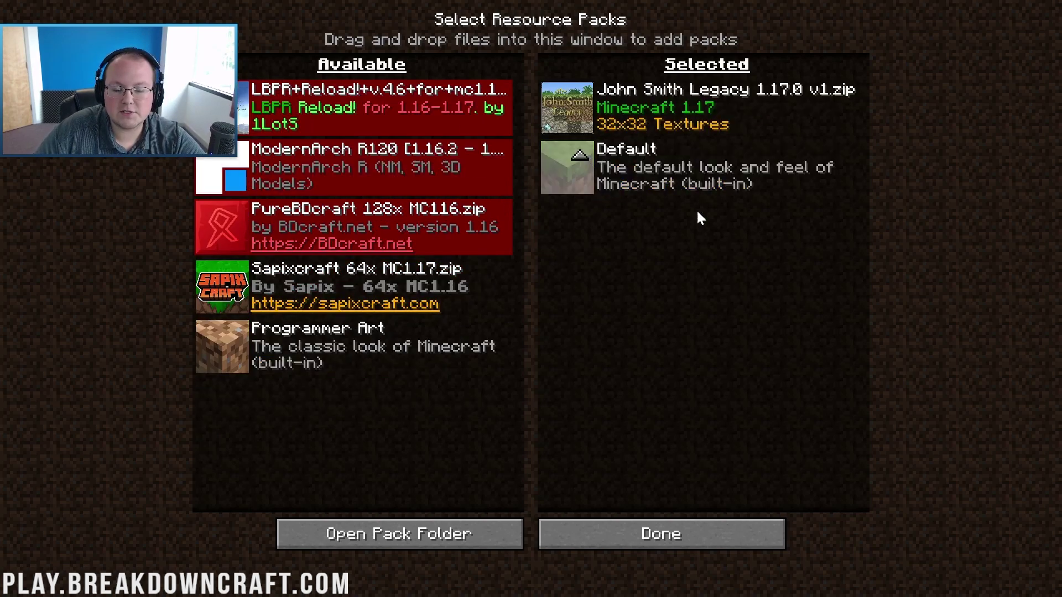
click(551, 116)
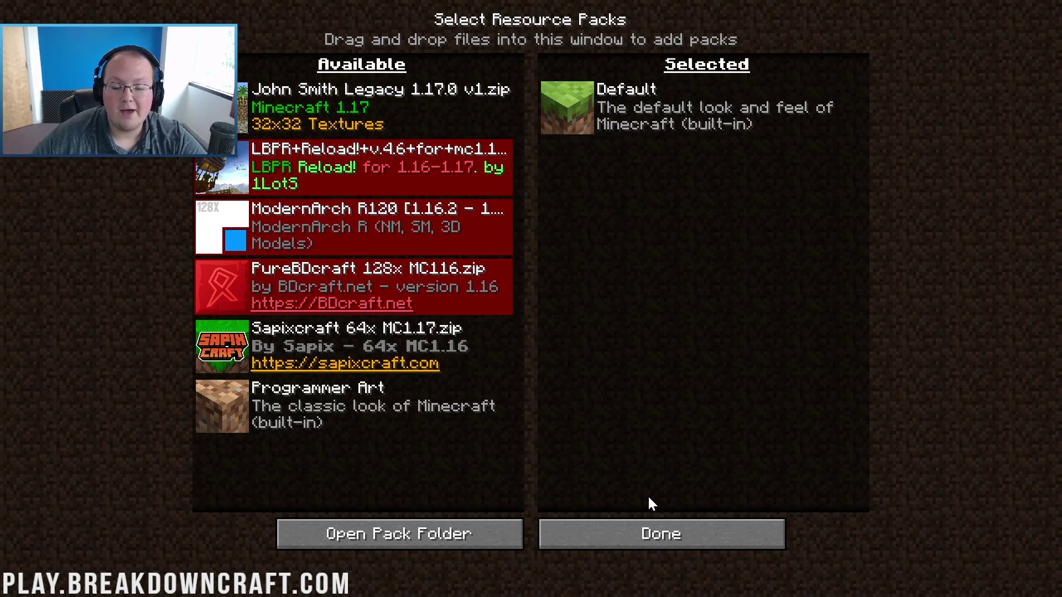
click(647, 534)
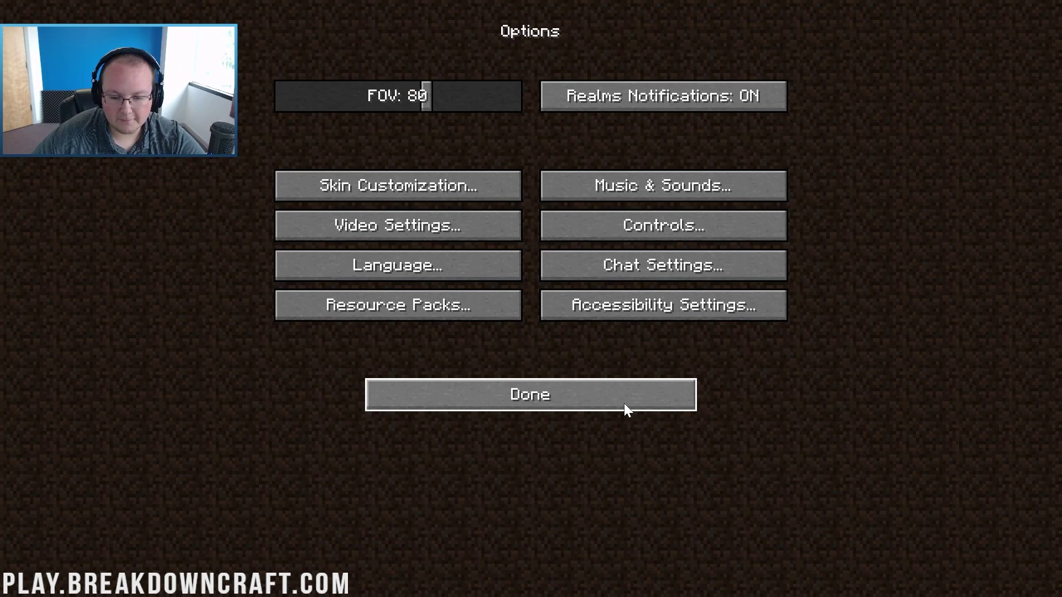
Step: Close the Options and join the Play.BreakdownCraft.com multiplayer server
click(468, 402)
click(500, 286)
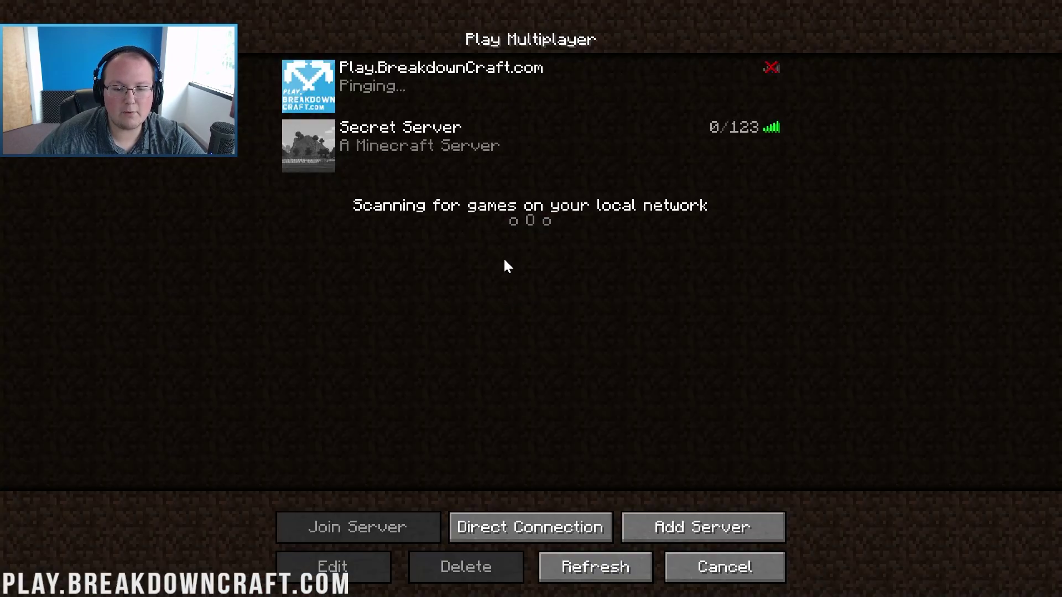
click(467, 101)
double_click(467, 100)
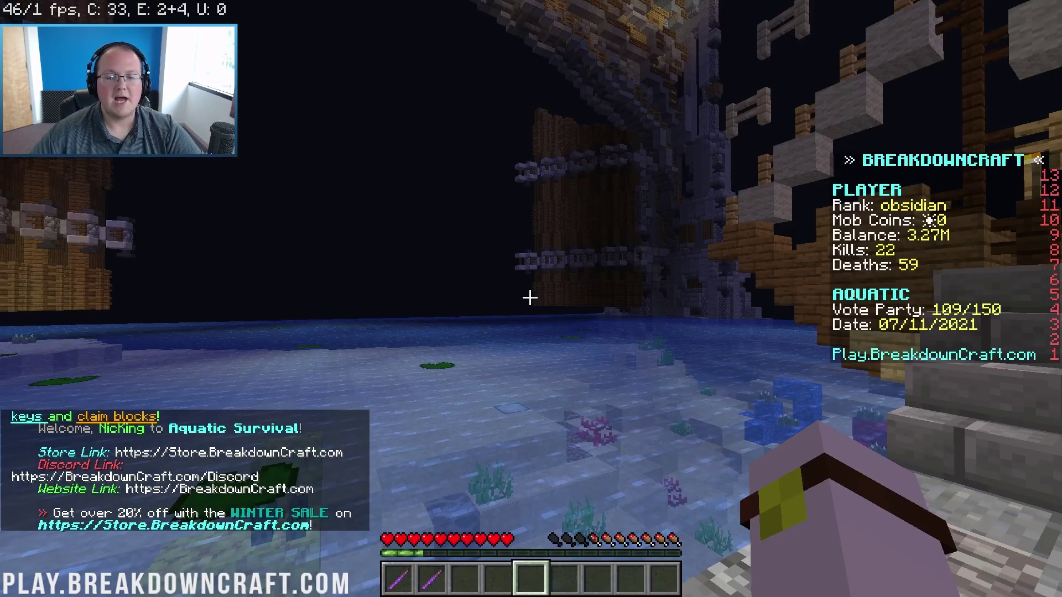
Step: Walk along the stone paths around the Aquatic Survival spawn and examine the frame rate with the optimized settings
mouse_move(529, 298)
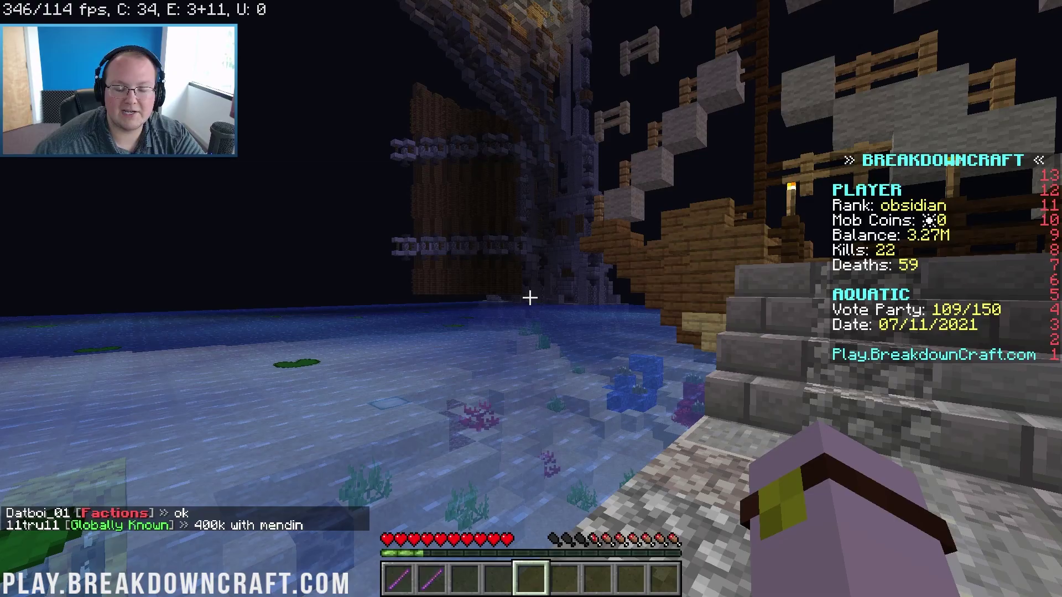
key(w)
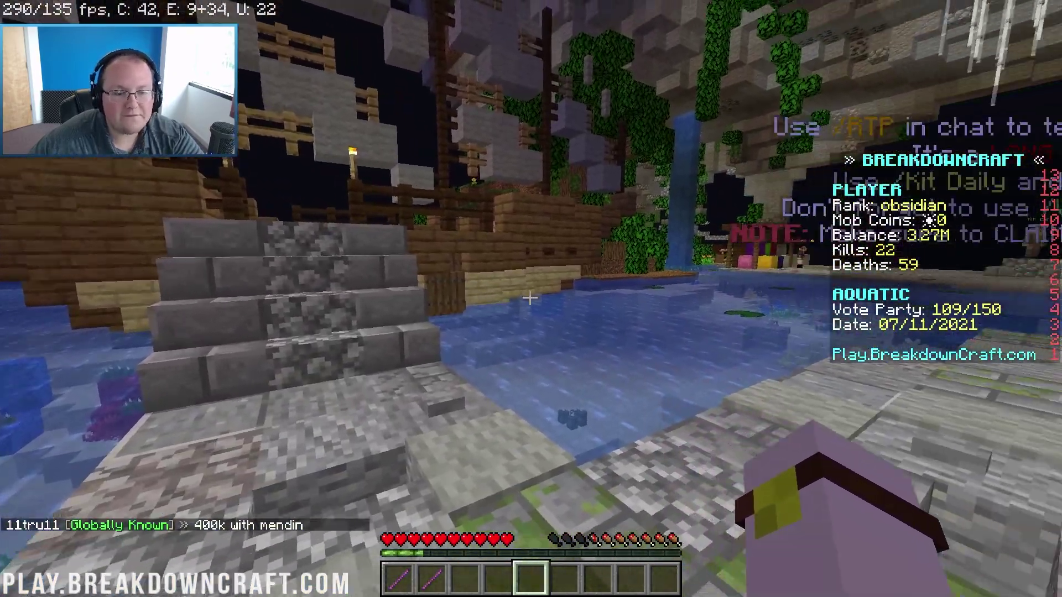
key(w)
key(w)
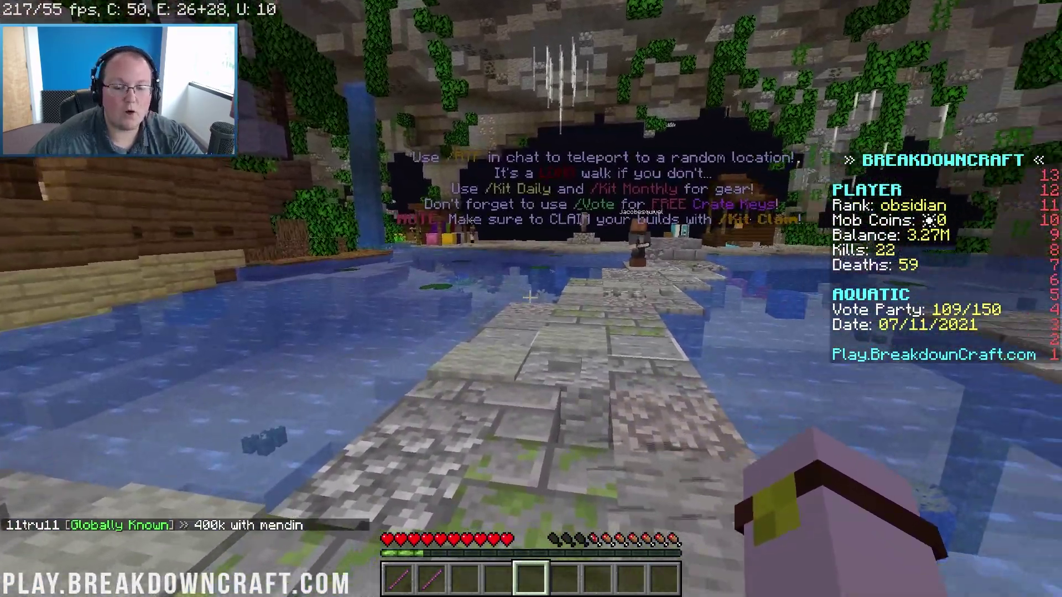
key(w)
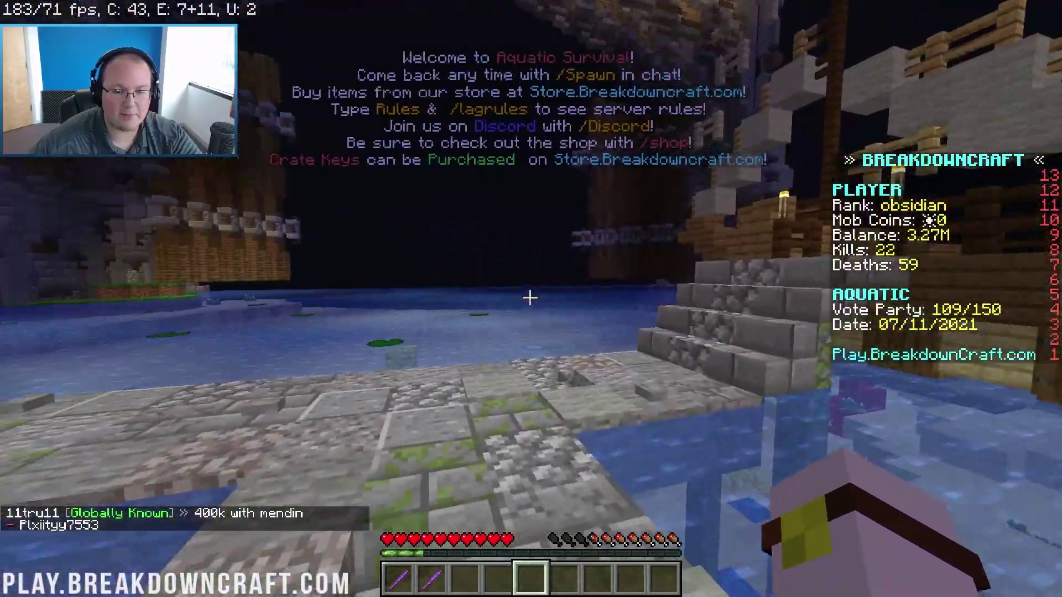
key(w)
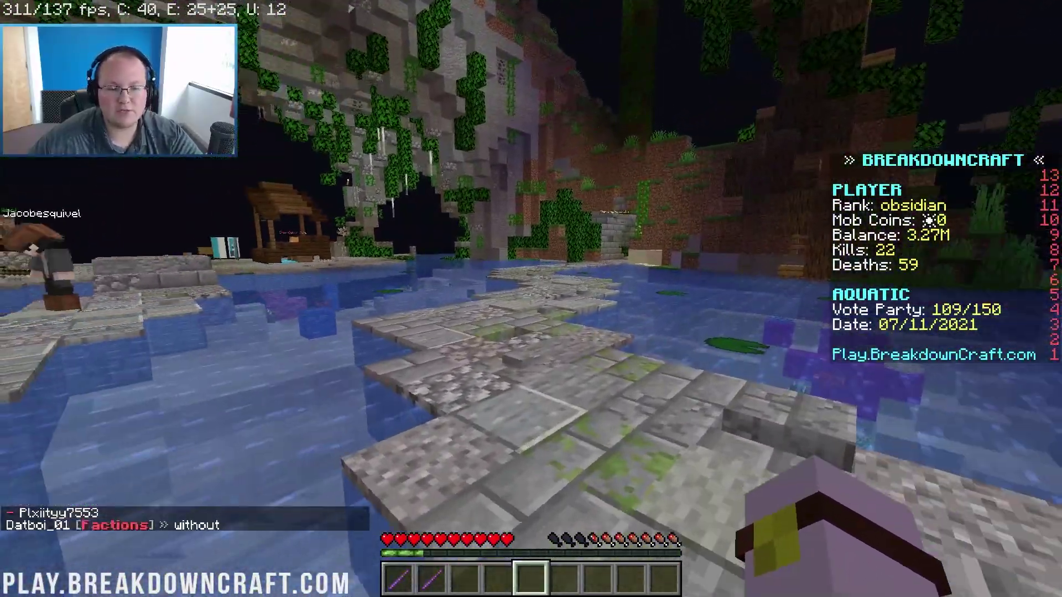
key(w)
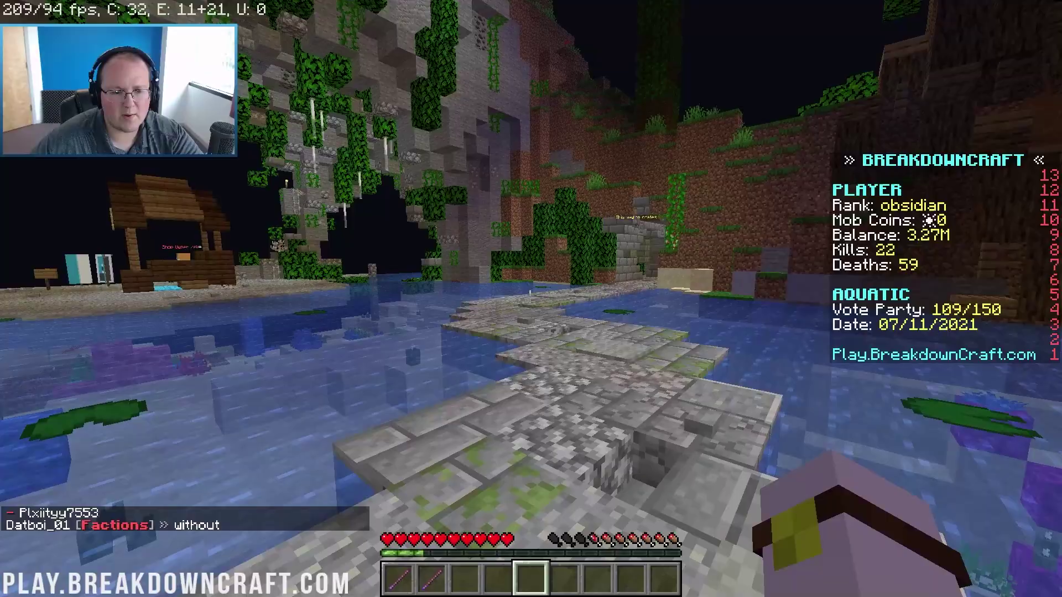
key(w)
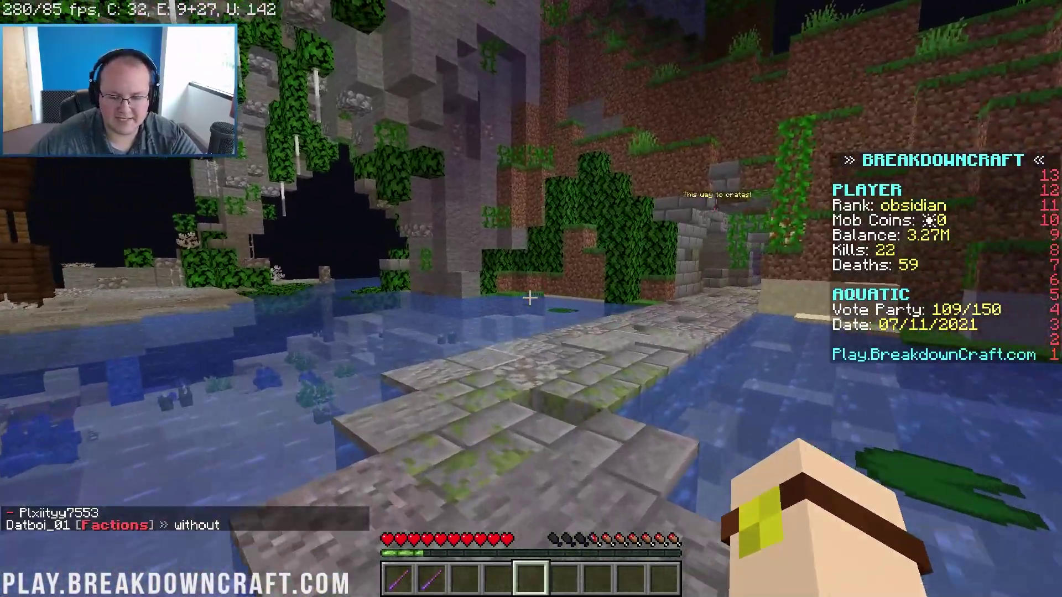
key(w)
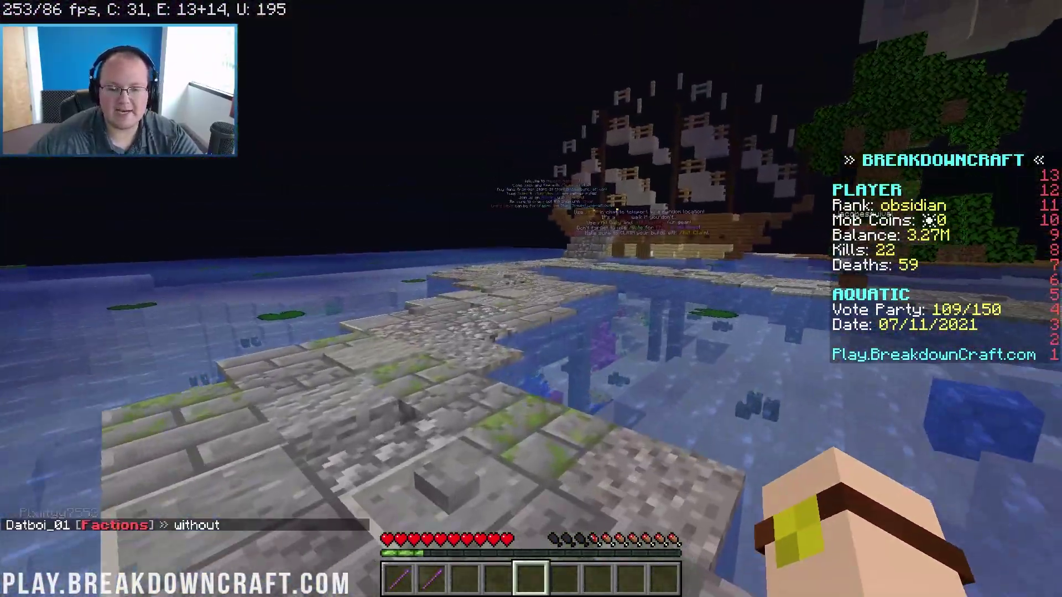
key(w)
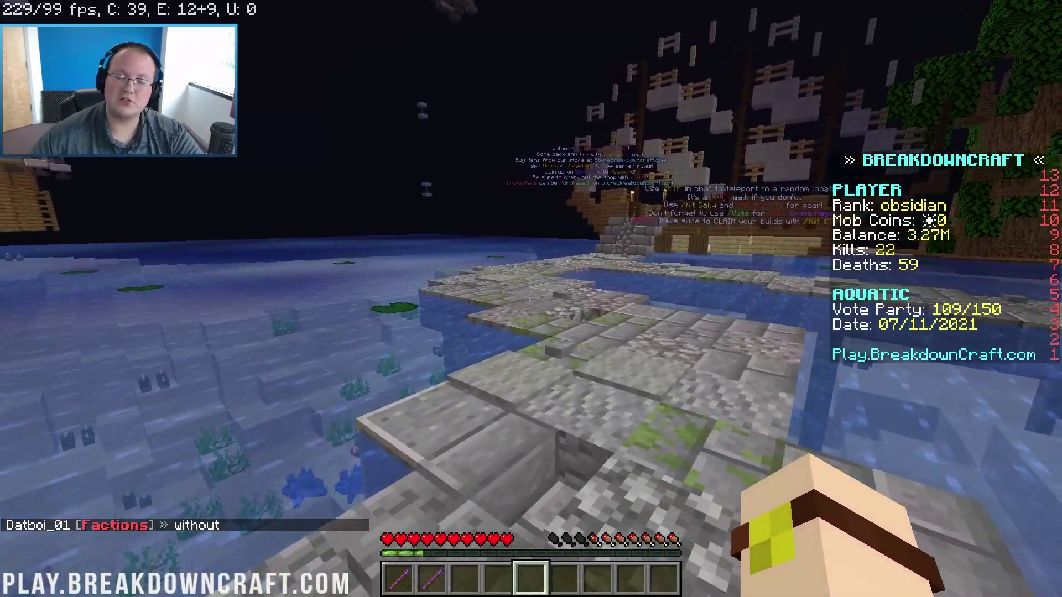
key(w)
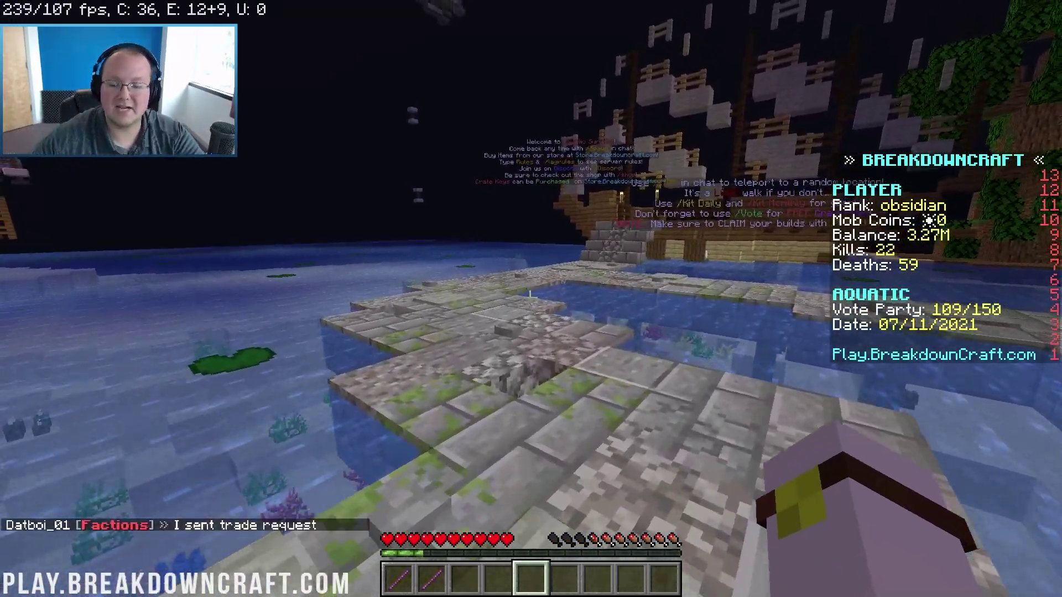
key(Escape)
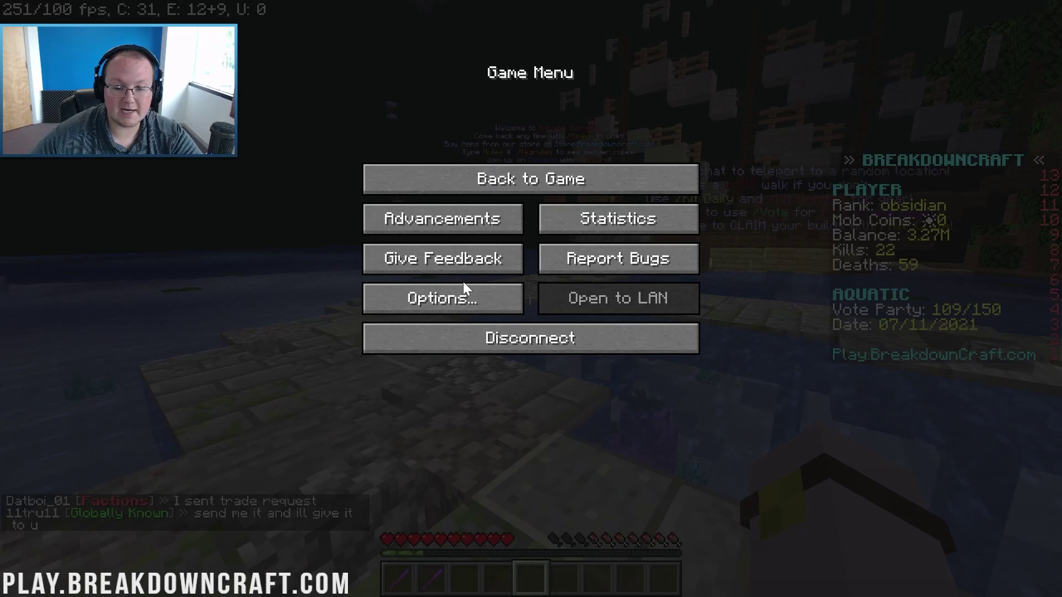
click(463, 287)
key(Escape)
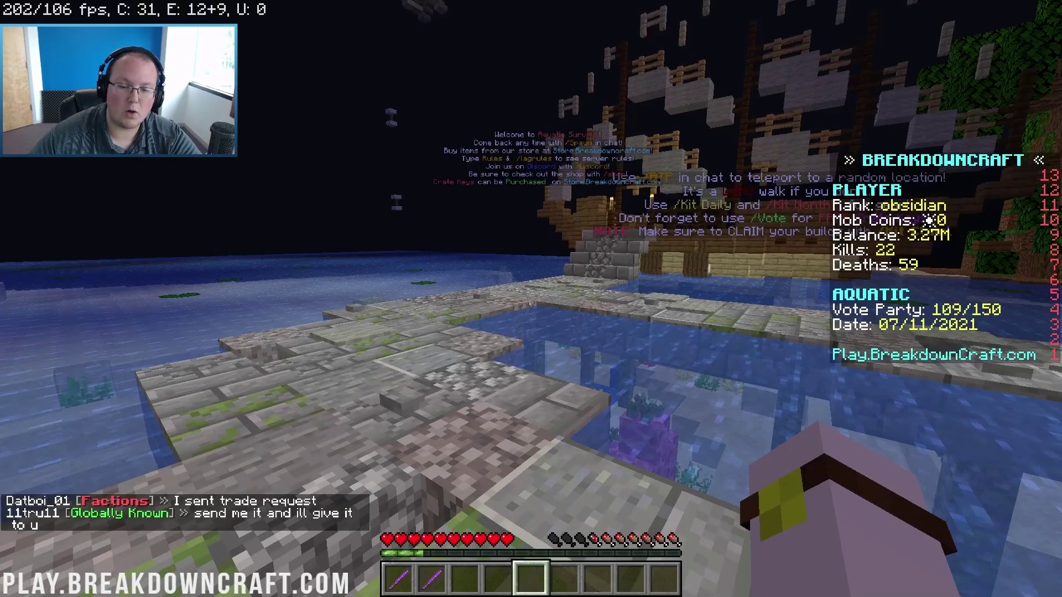
Step: Keep moving around the spawn to check the frame rate, and display the list of online players
key(w)
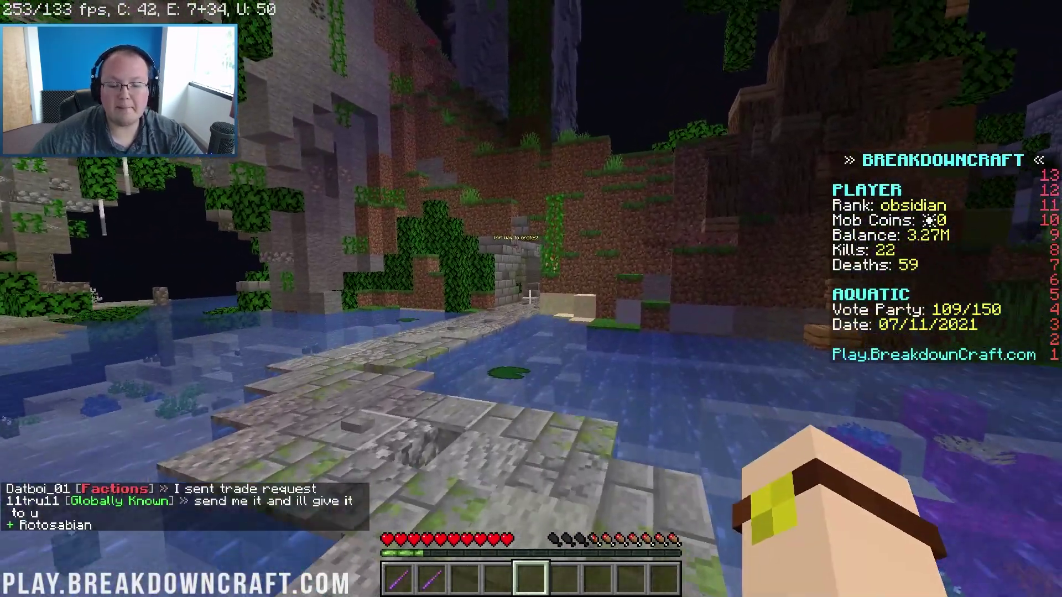
key(w)
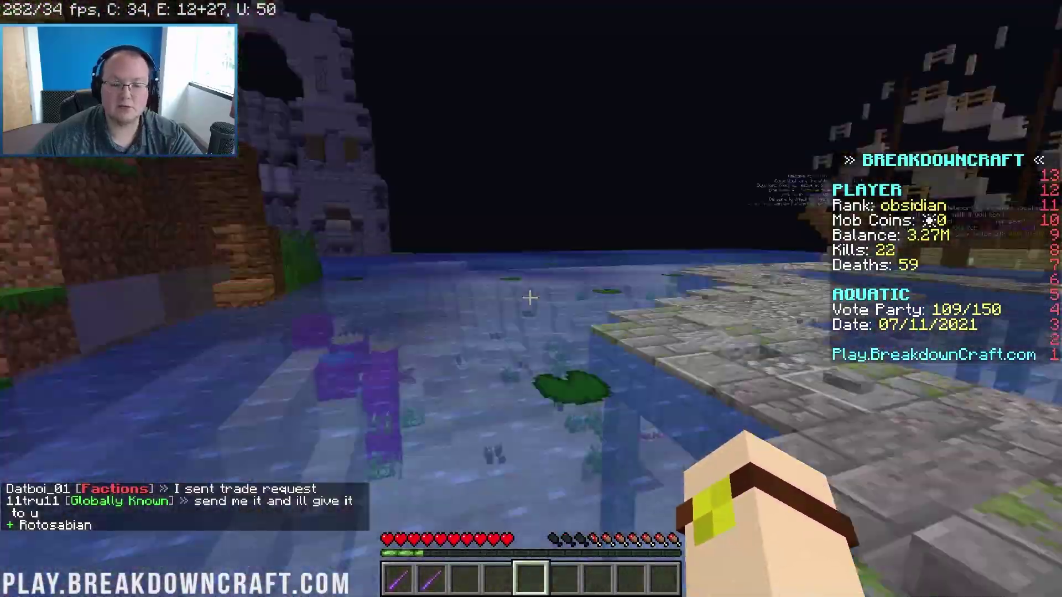
key(w)
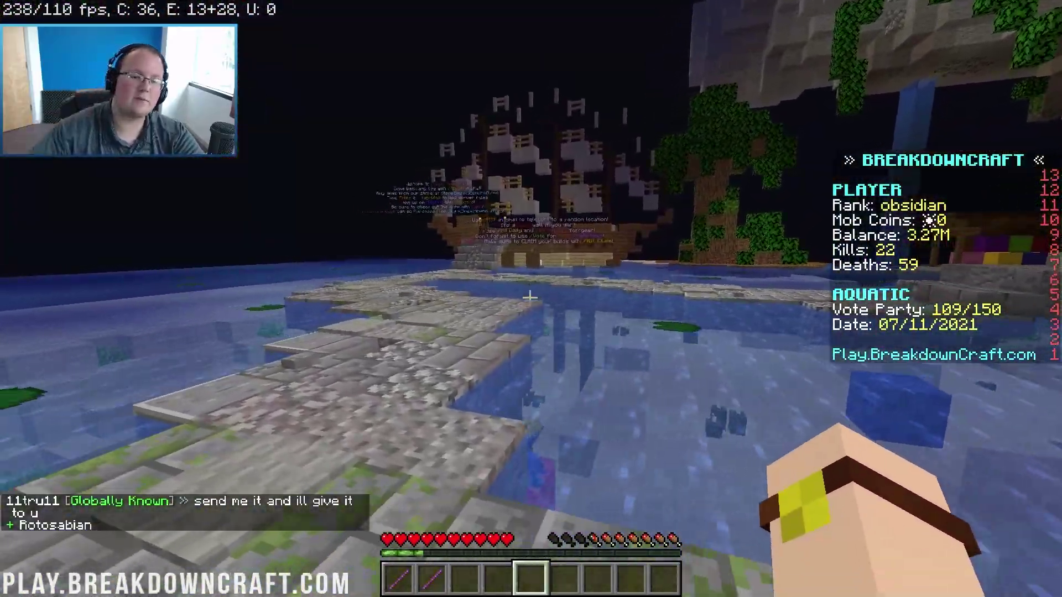
key(Tab)
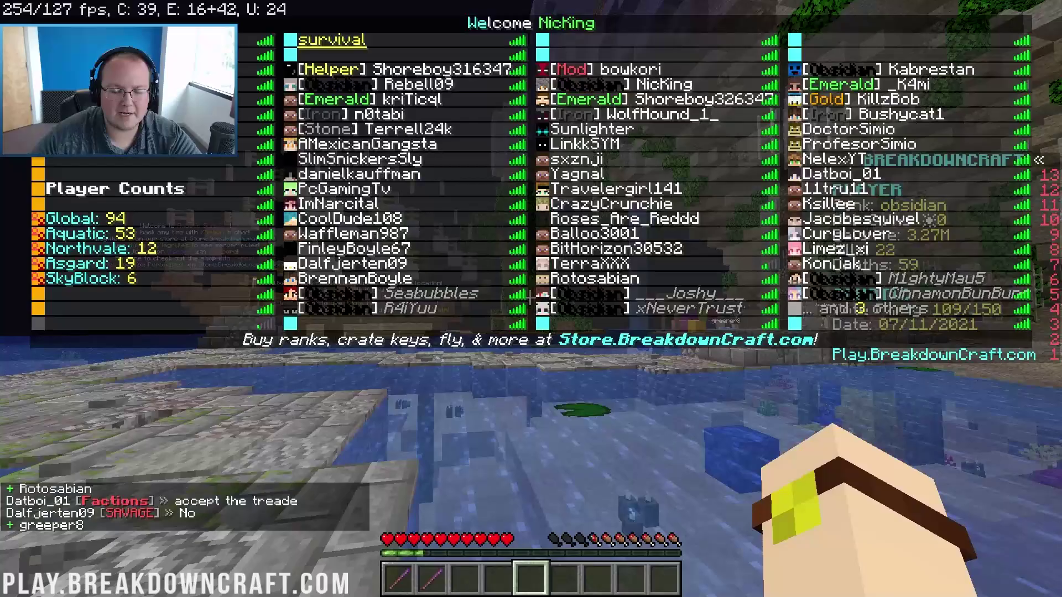